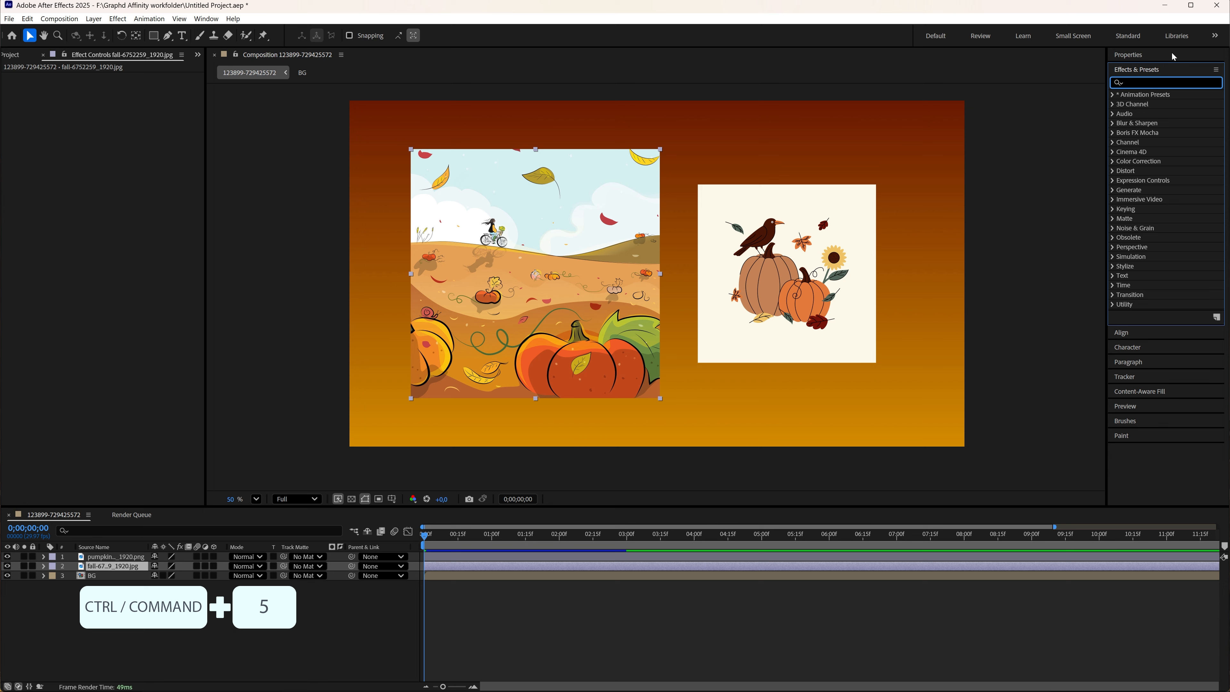
Step: Apply a Gaussian Blur effect to the fall image layer and set its Blurriness to 52.8
text(blur)
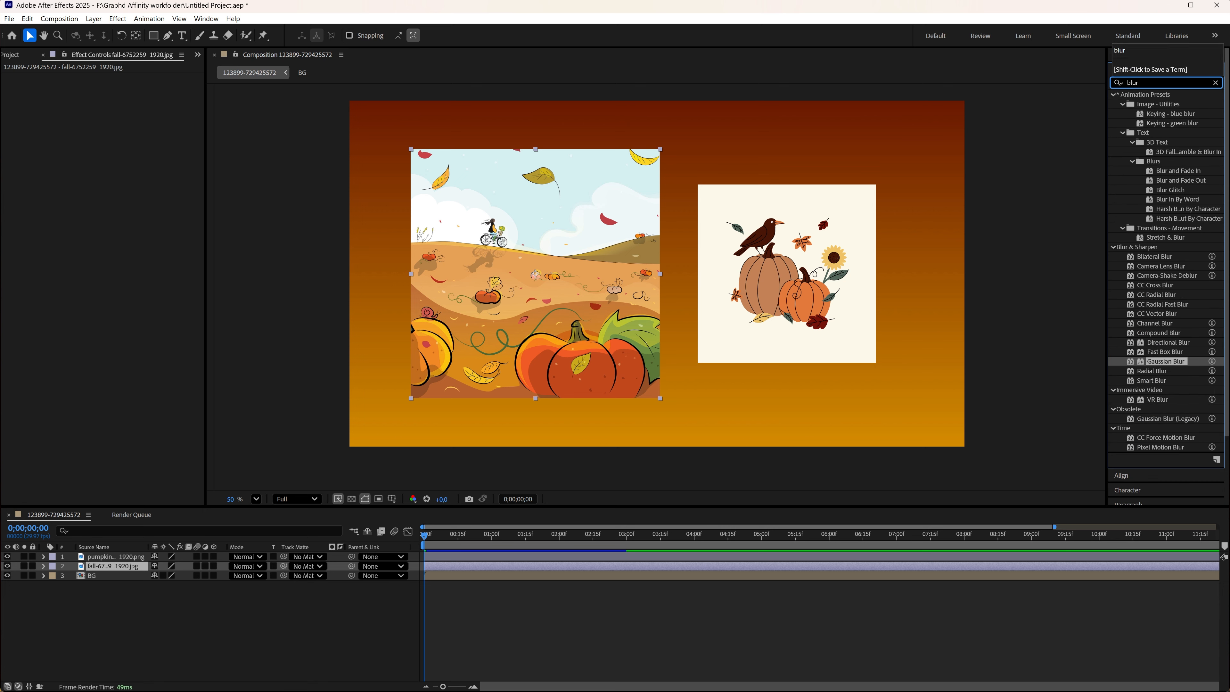
double_click(1161, 362)
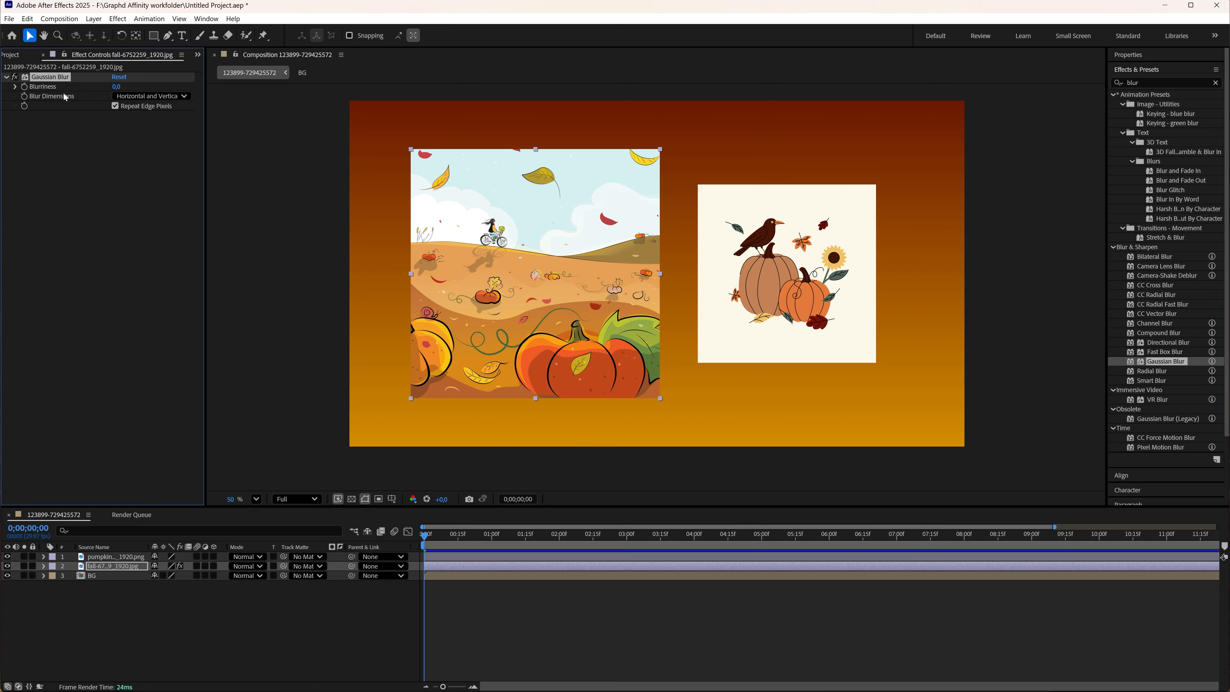
drag(116, 87, 227, 123)
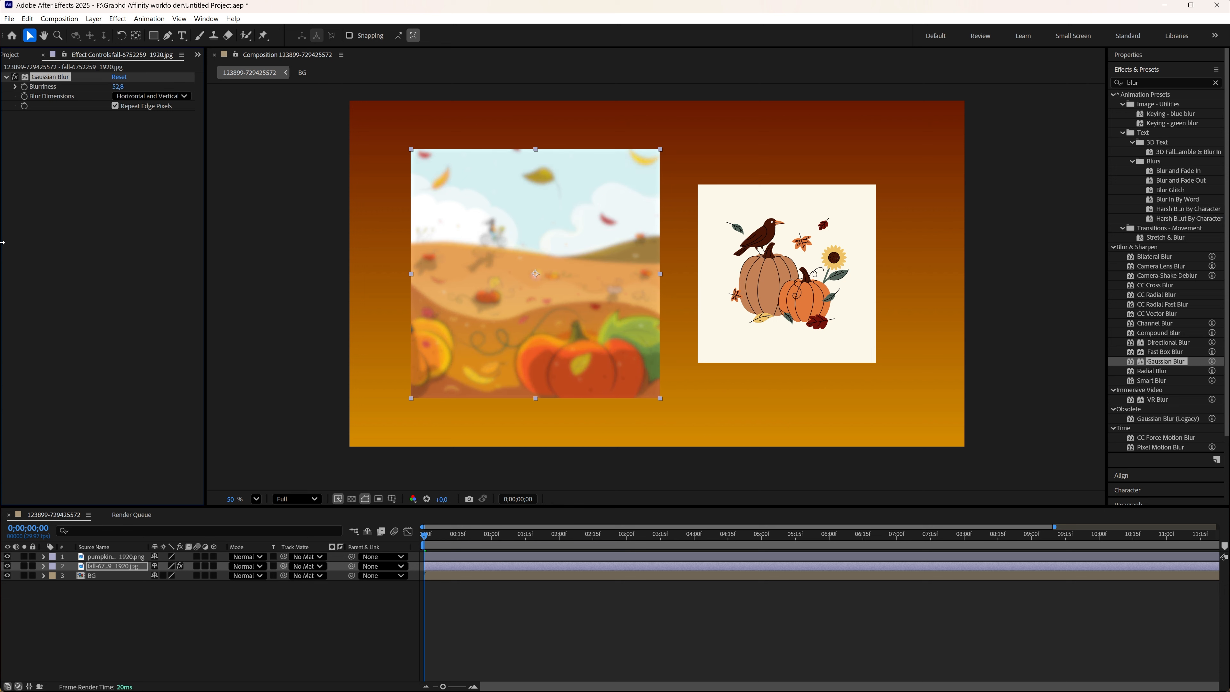
click(80, 182)
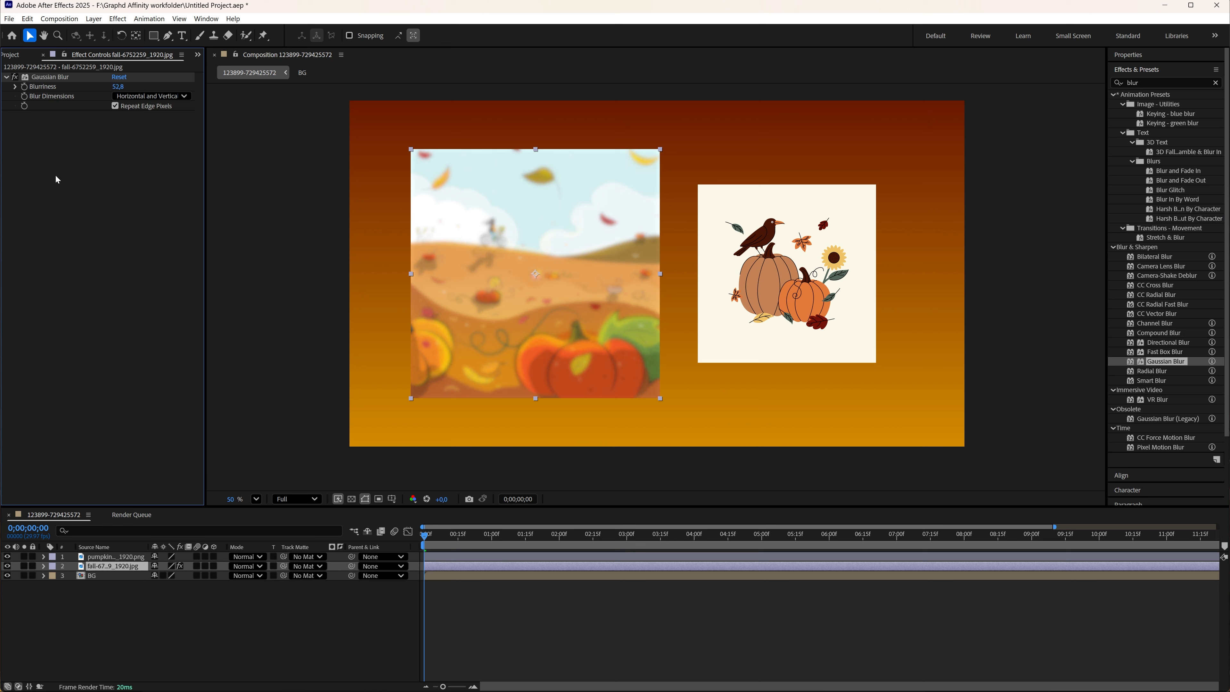
Step: Copy the fall layer's Gaussian Blur from its effect settings onto the pumpkin layer and undo the paste
click(62, 80)
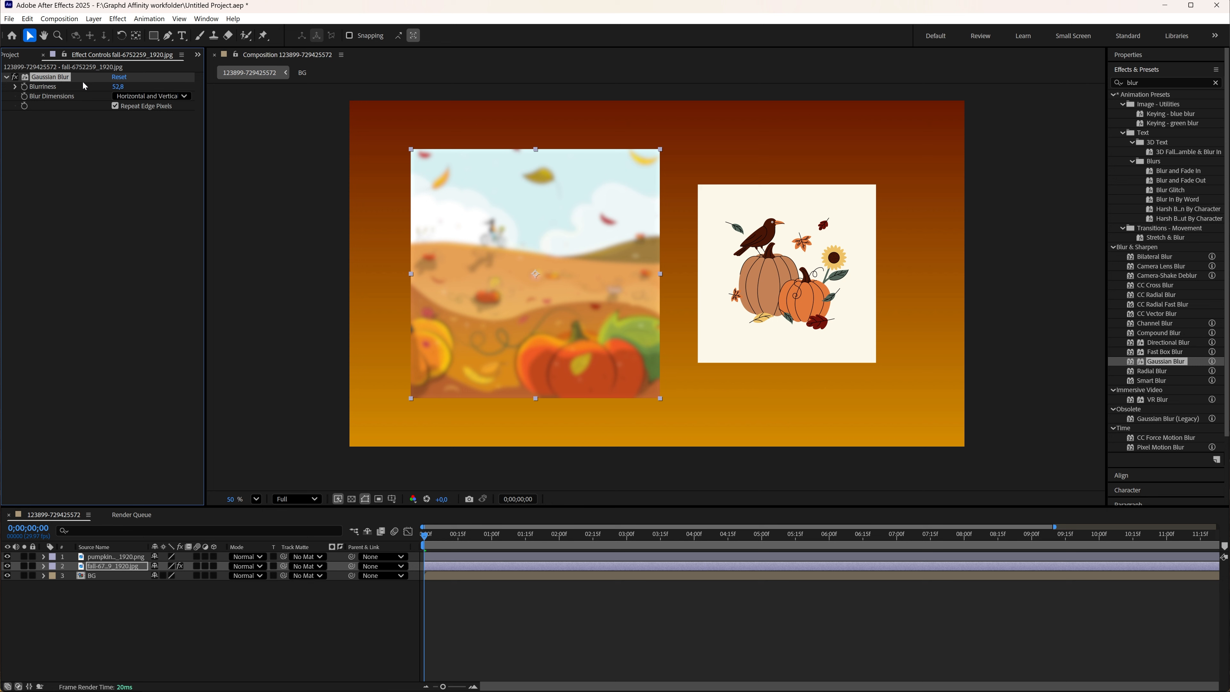
right_click(59, 81)
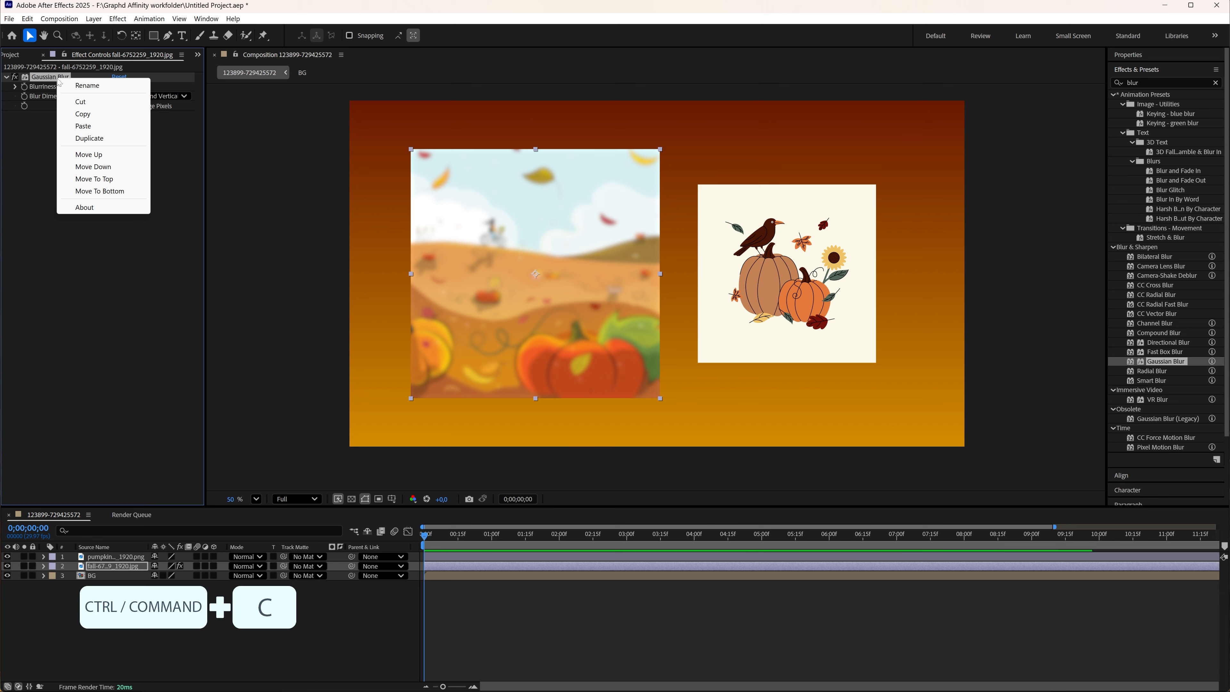
click(83, 114)
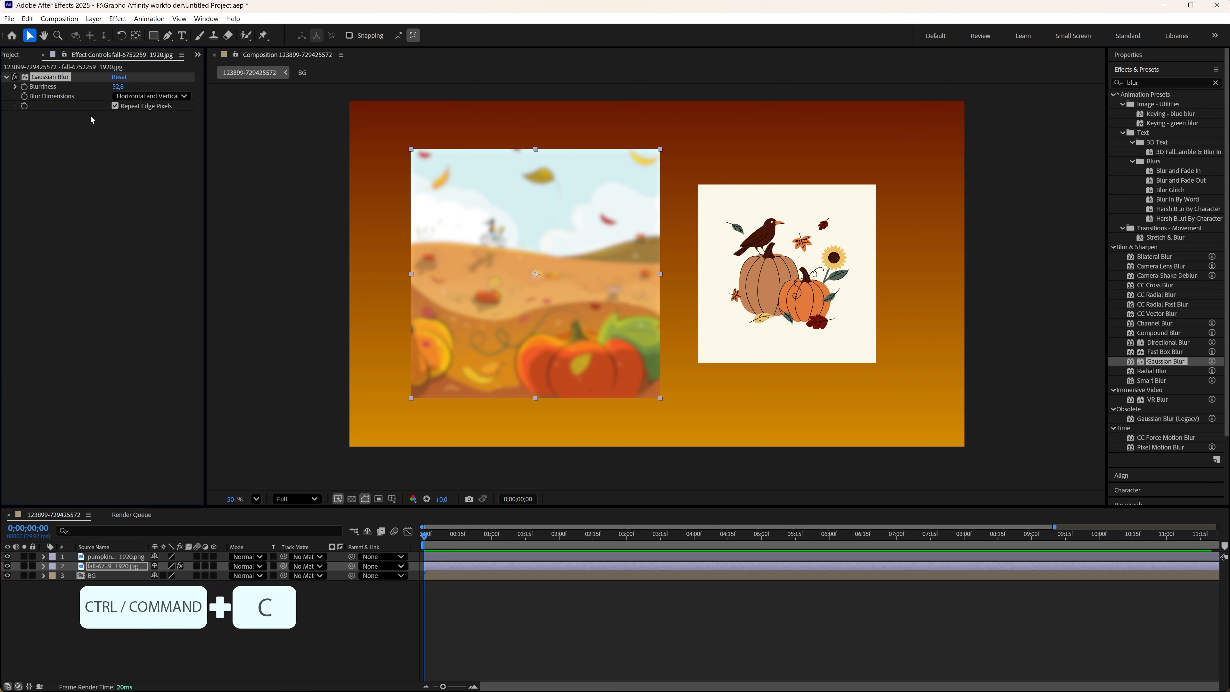
click(135, 557)
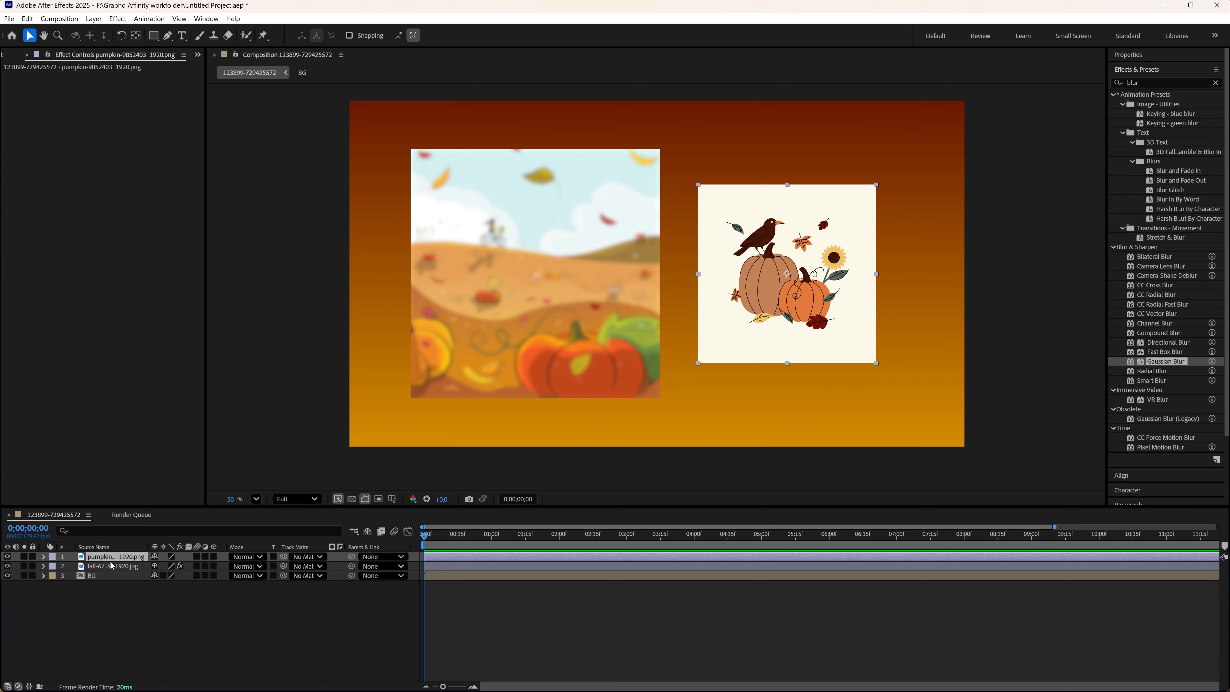
key(ctrl+v)
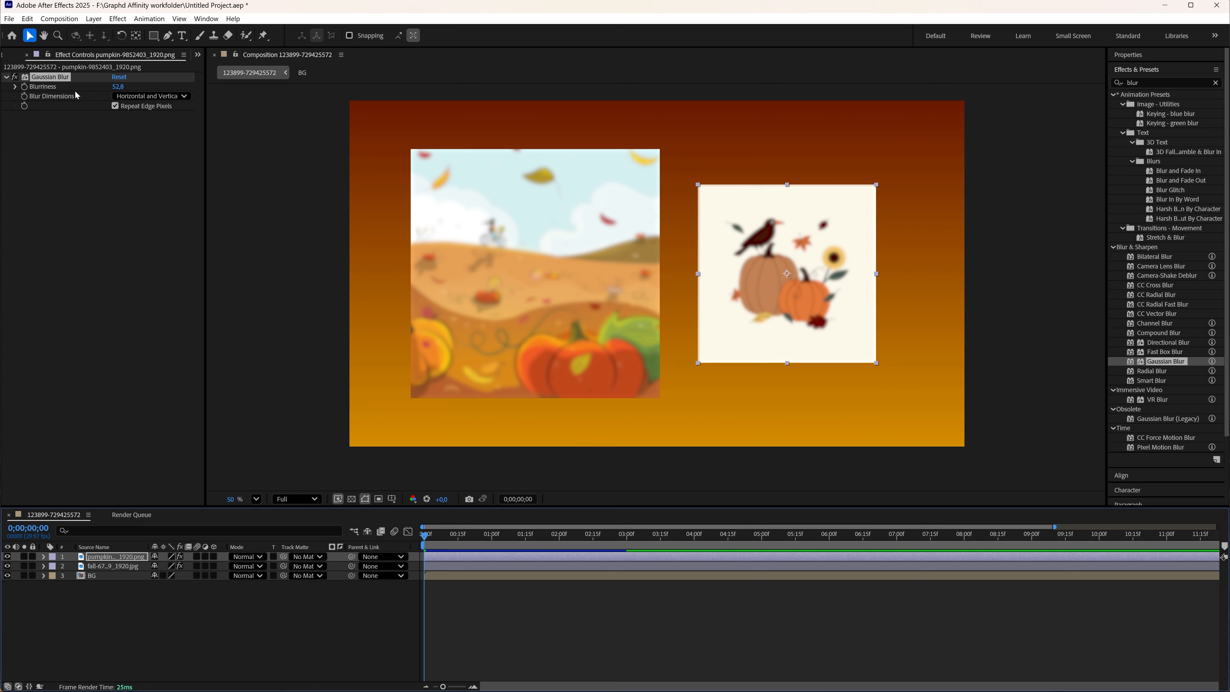
click(141, 295)
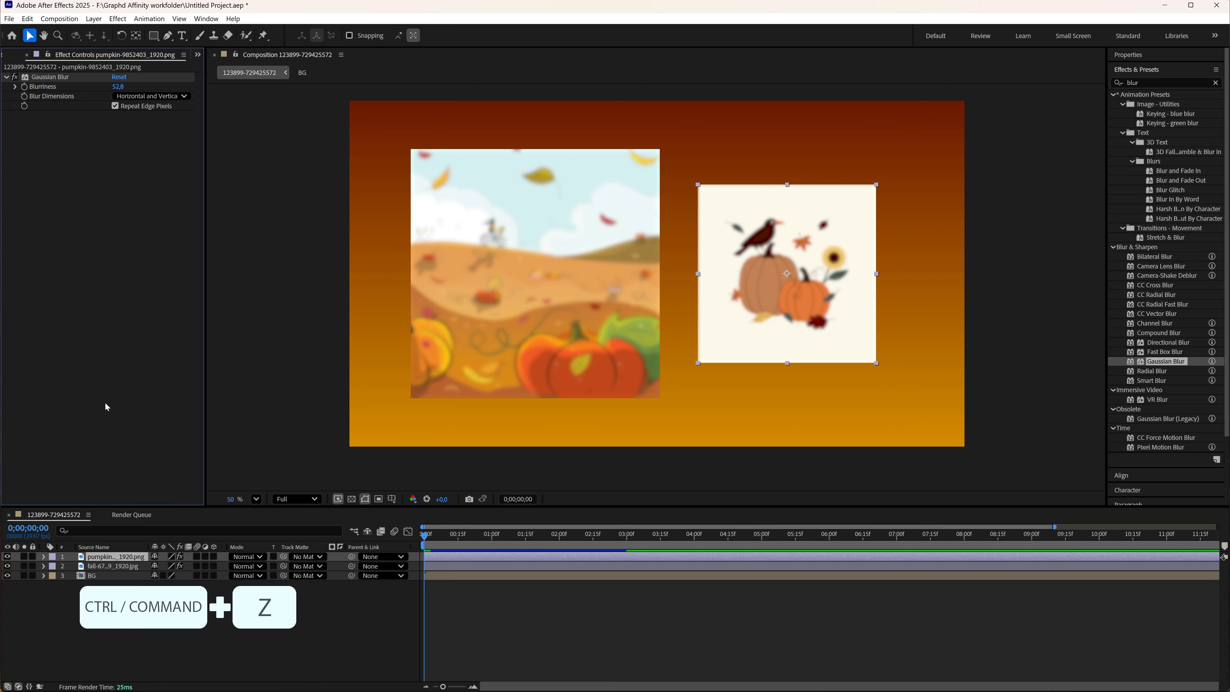
key(ctrl+z)
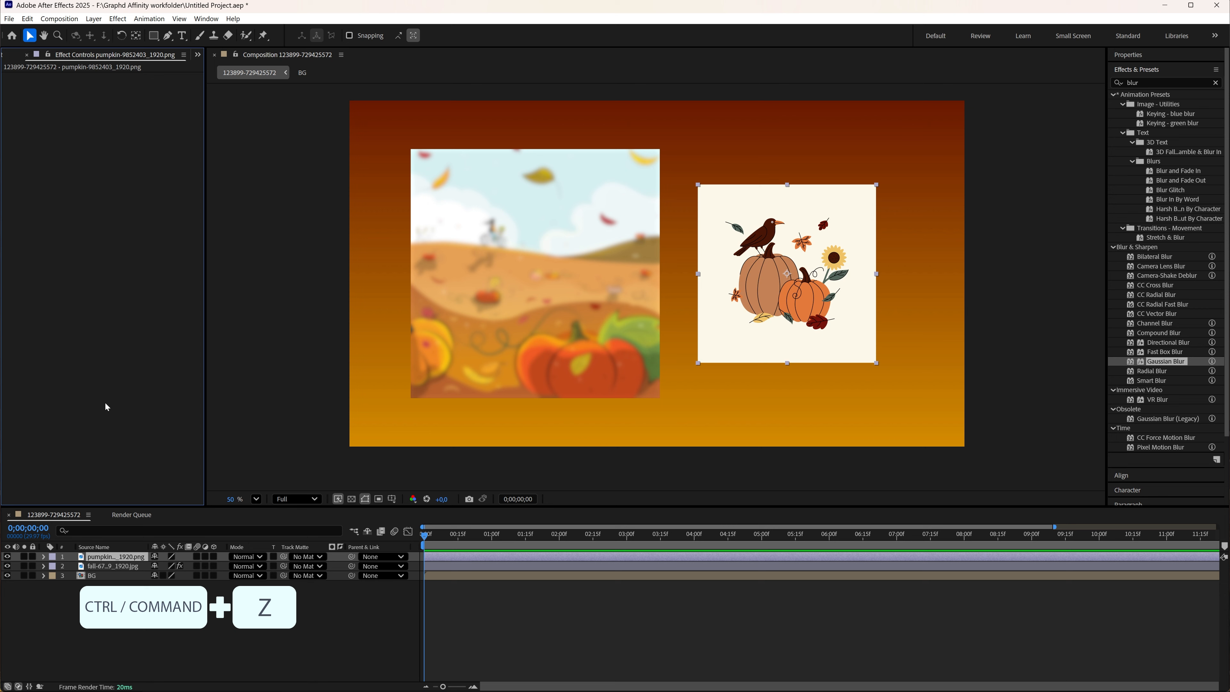
Step: Copy the Gaussian Blur from the fall layer's modified properties in the timeline onto the pumpkin layer and undo the paste
click(115, 566)
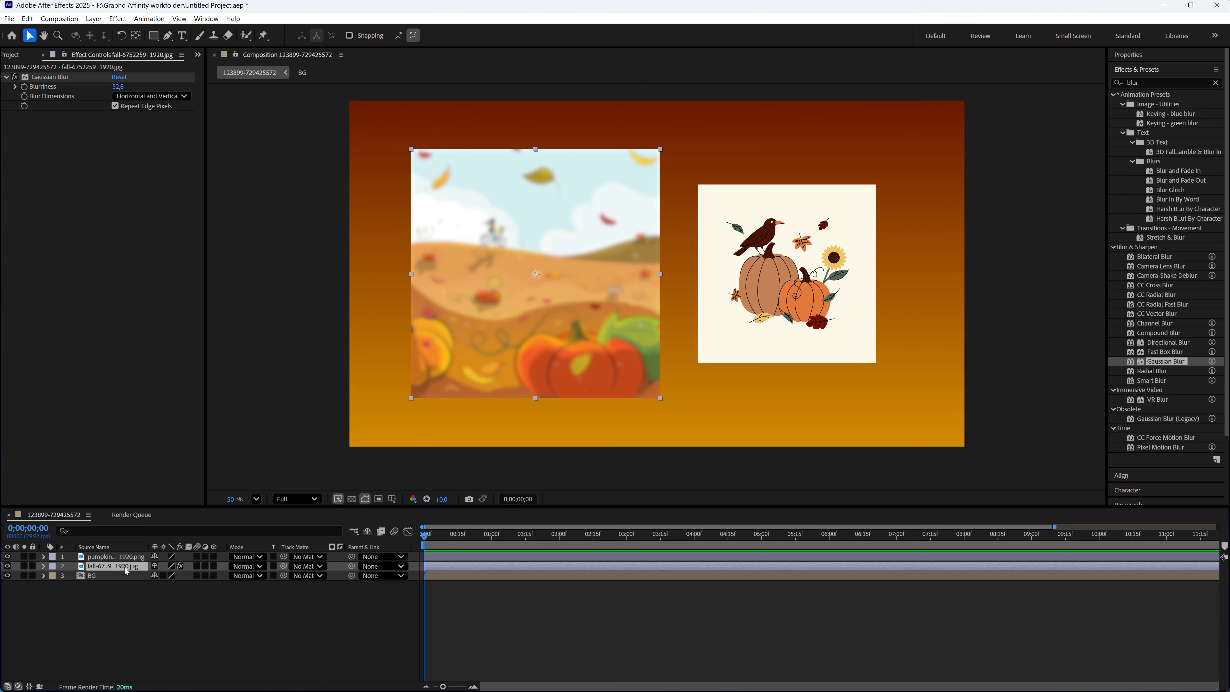
key(u)
key(u)
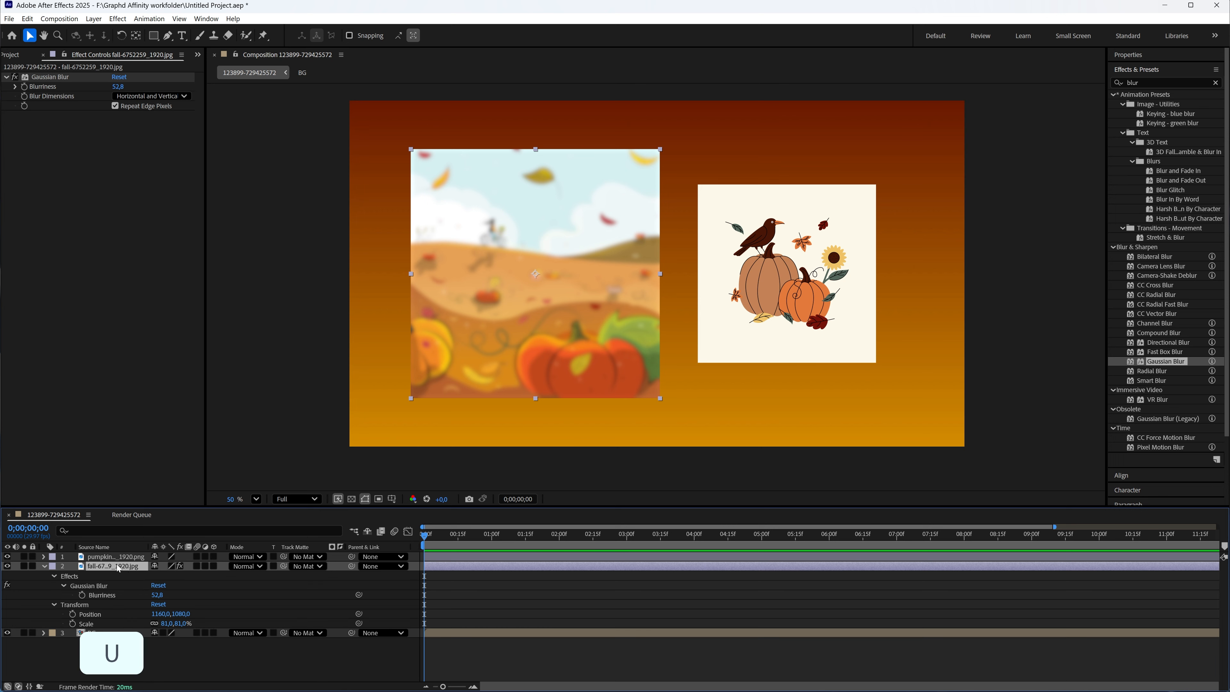
click(97, 587)
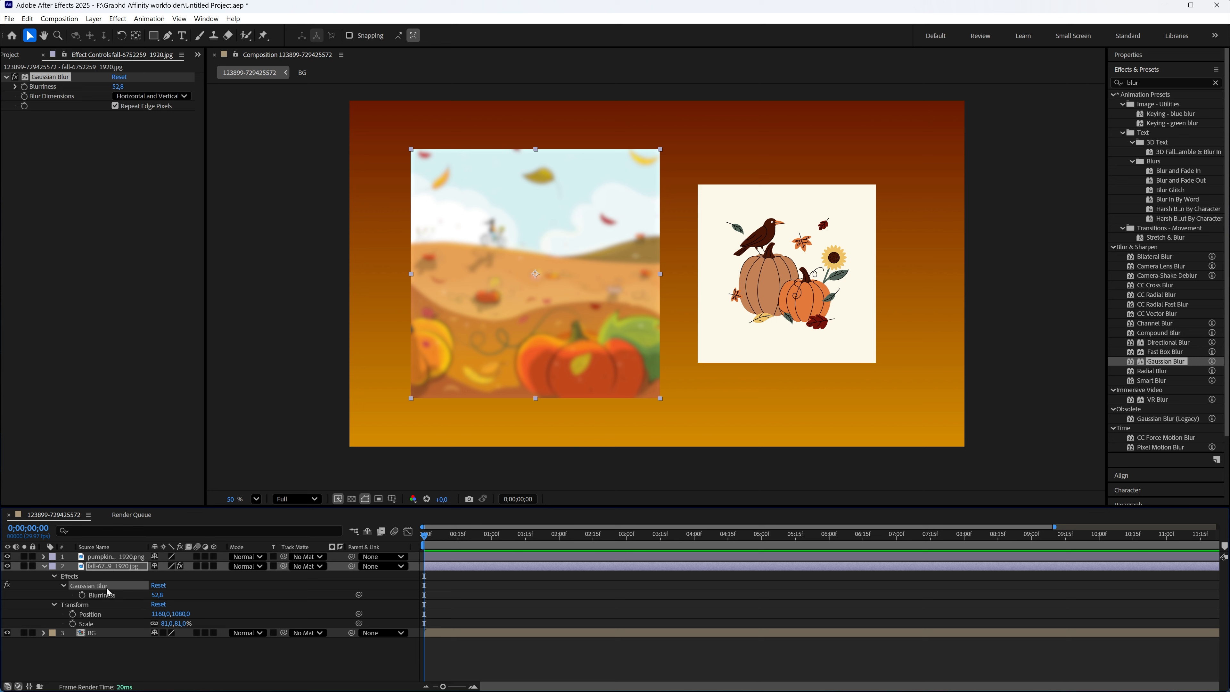
key(ctrl+c)
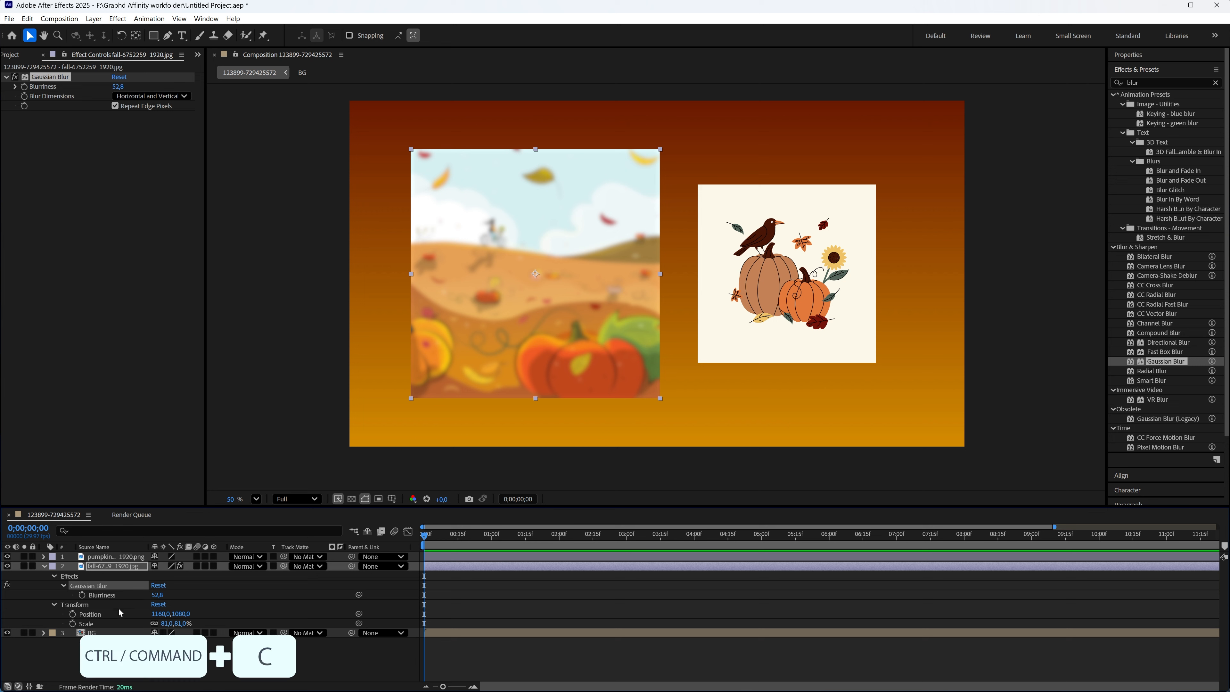
click(130, 559)
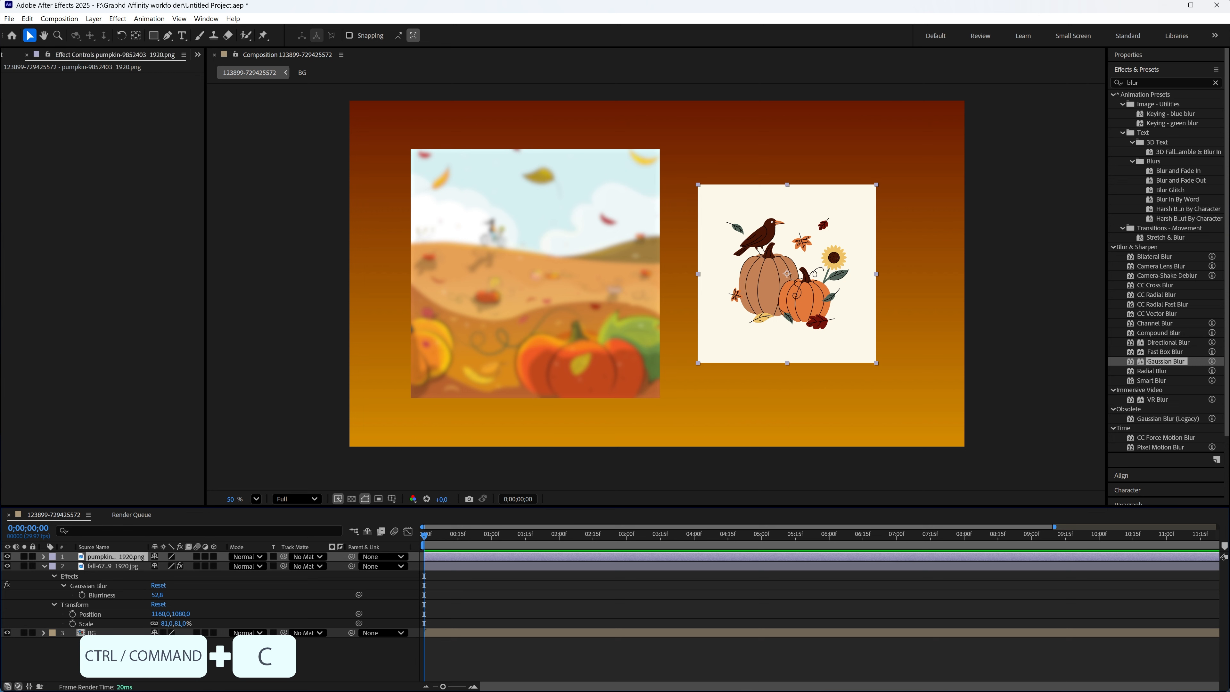
key(ctrl+v)
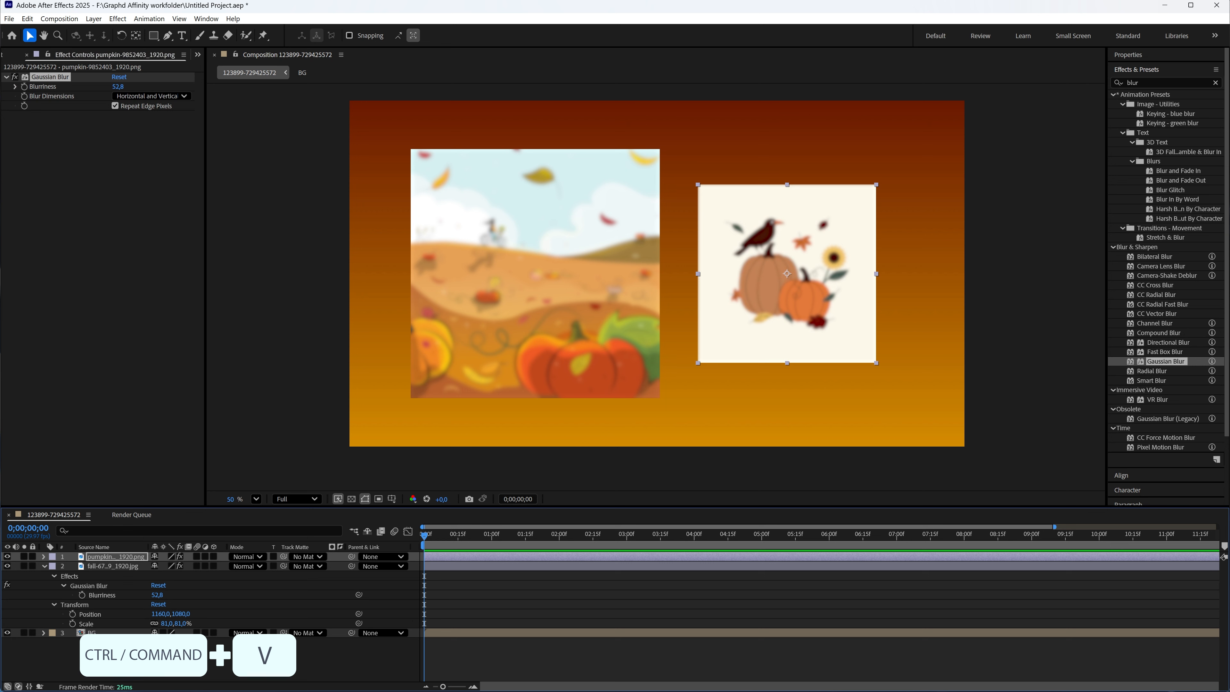
key(ctrl+z)
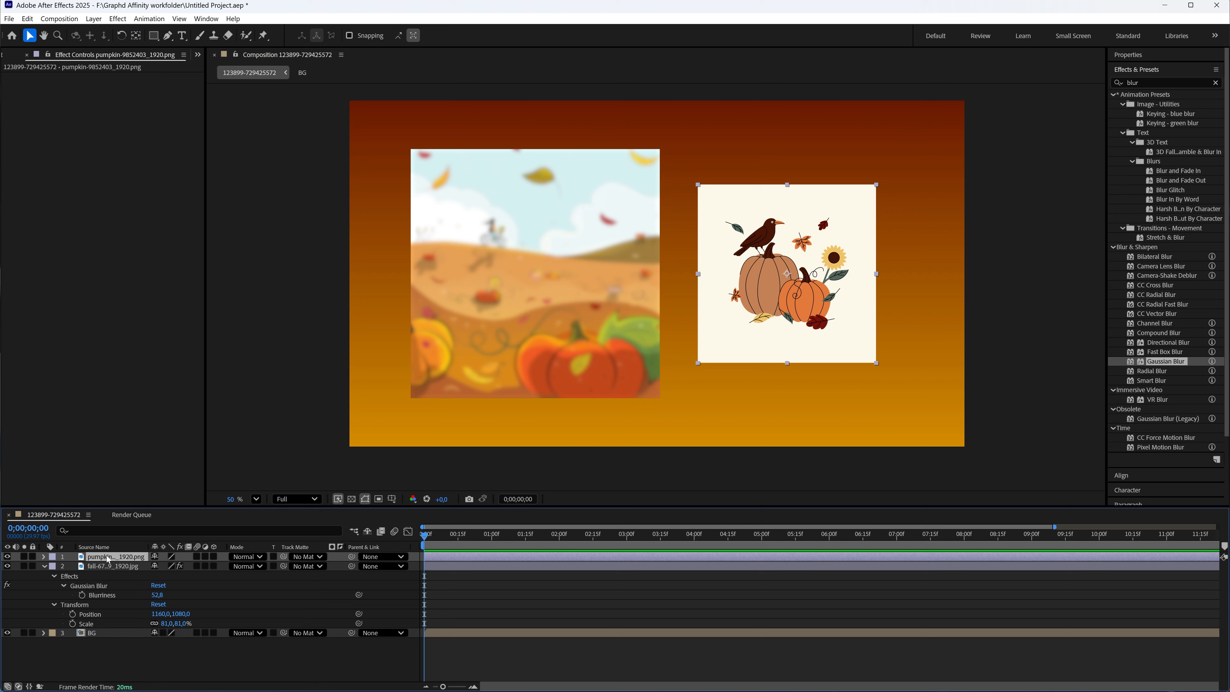
Step: Show only the pumpkin layer's keyframed properties and copy both of its Opacity keyframes
key(u)
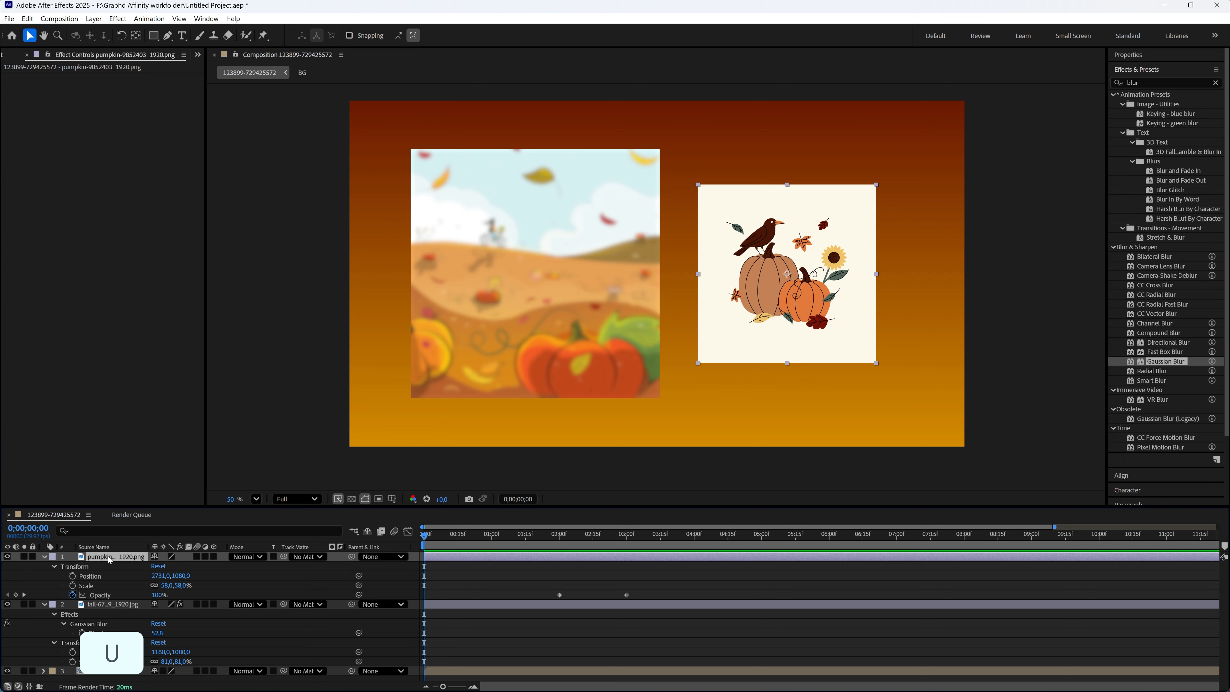
key(u)
key(u)
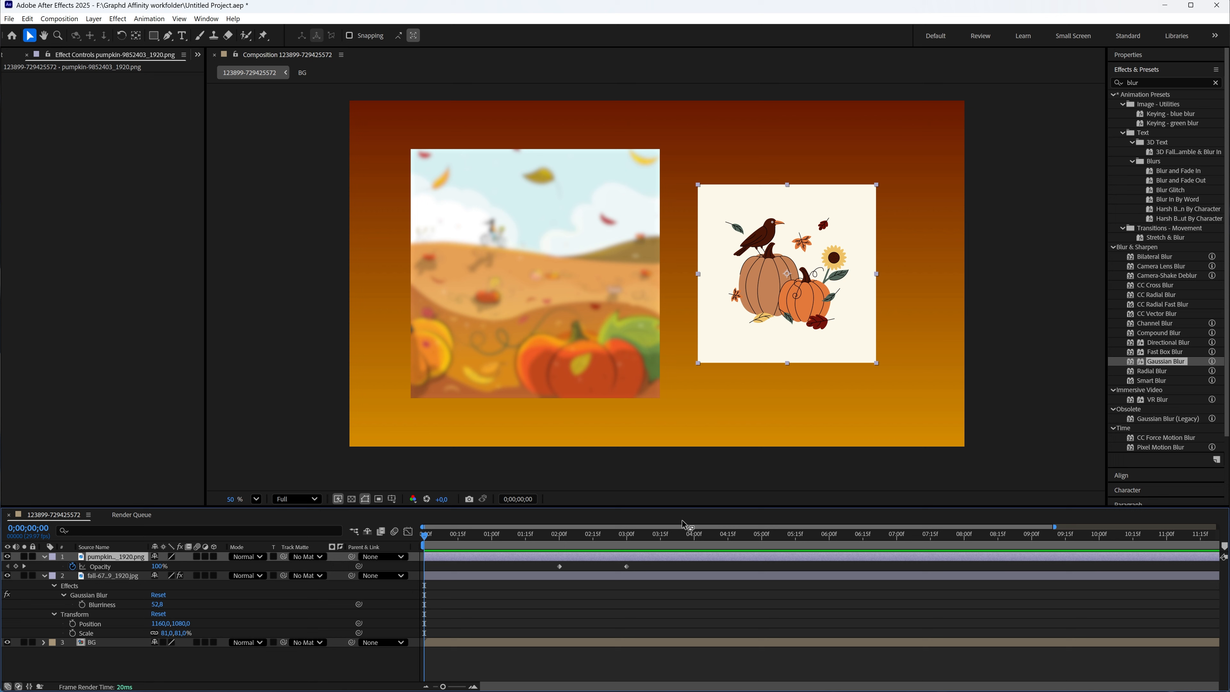
drag(639, 565, 540, 574)
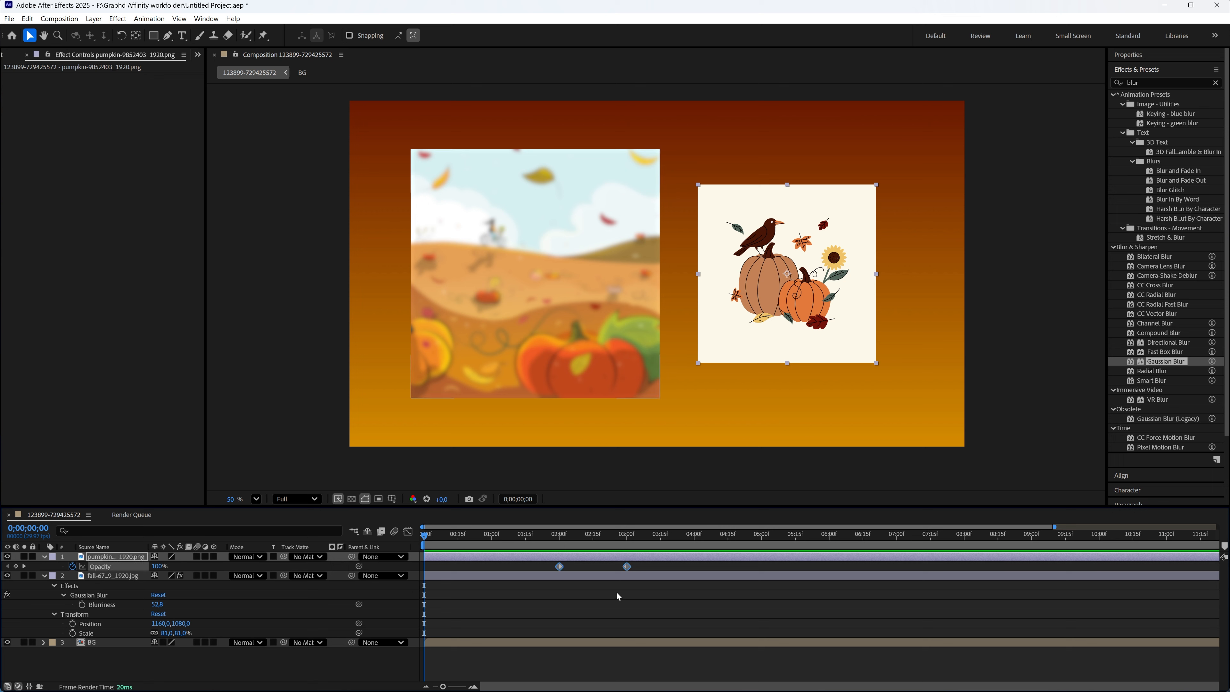
key(ctrl+c)
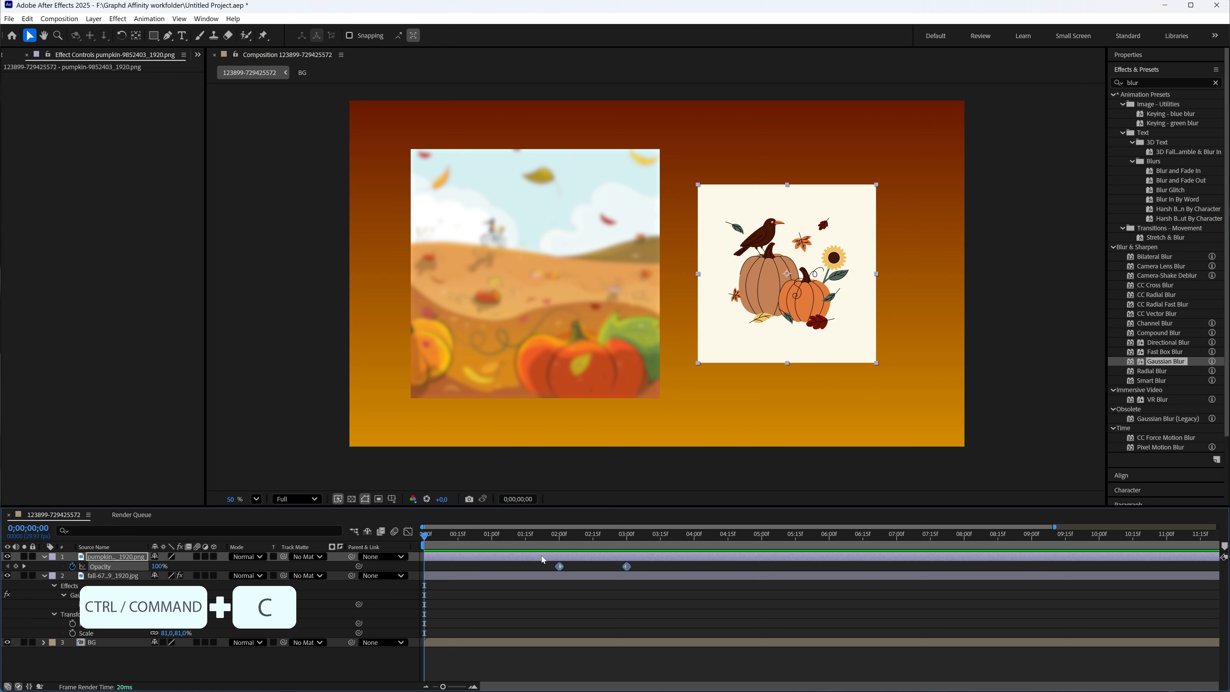
Step: Paste the copied Opacity keyframes onto the fall image layer at the composition start and preview the fade
click(456, 576)
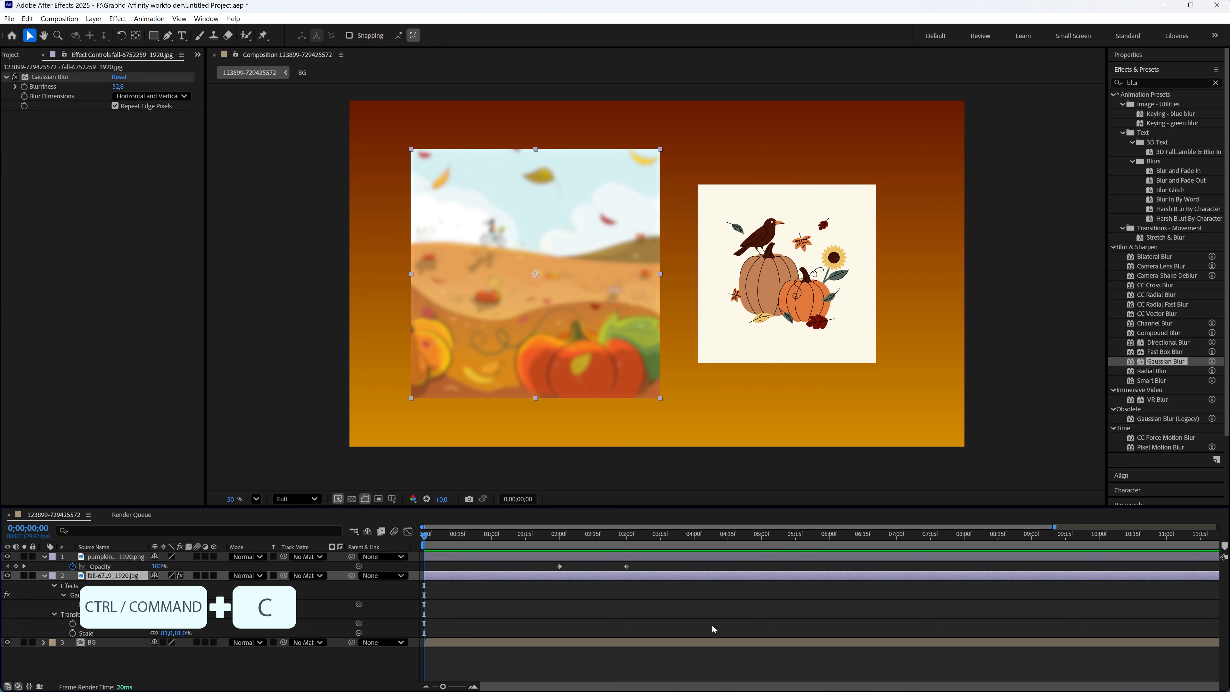
key(ctrl+v)
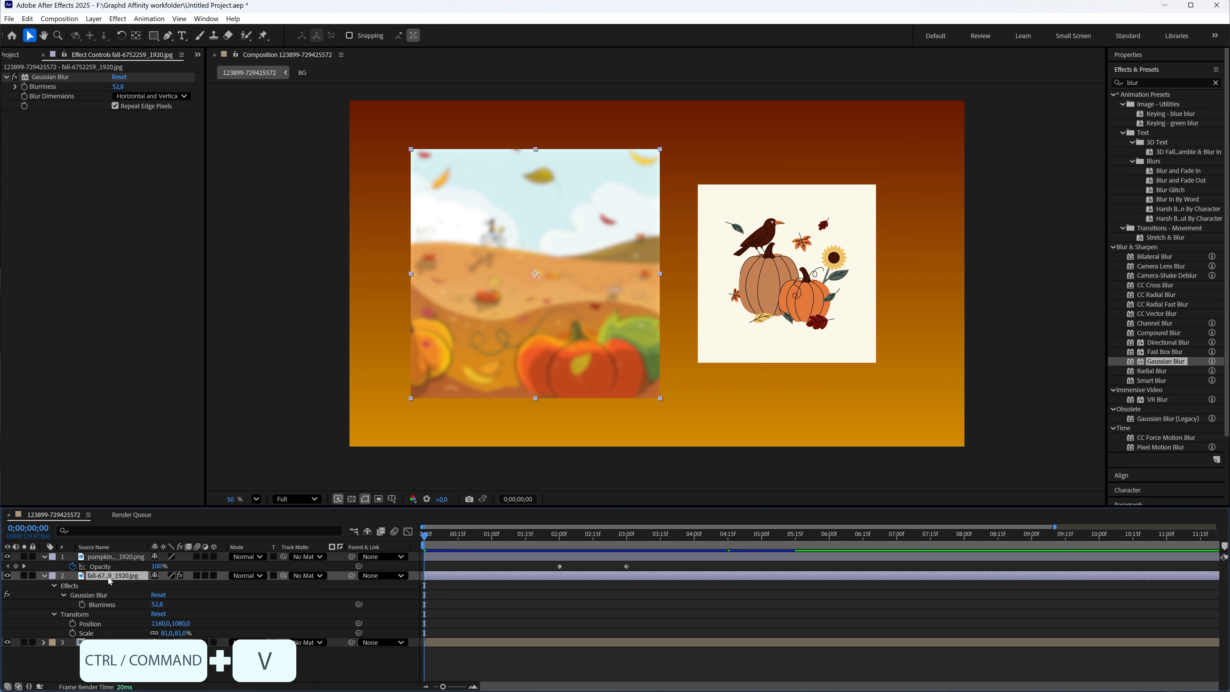
key(u)
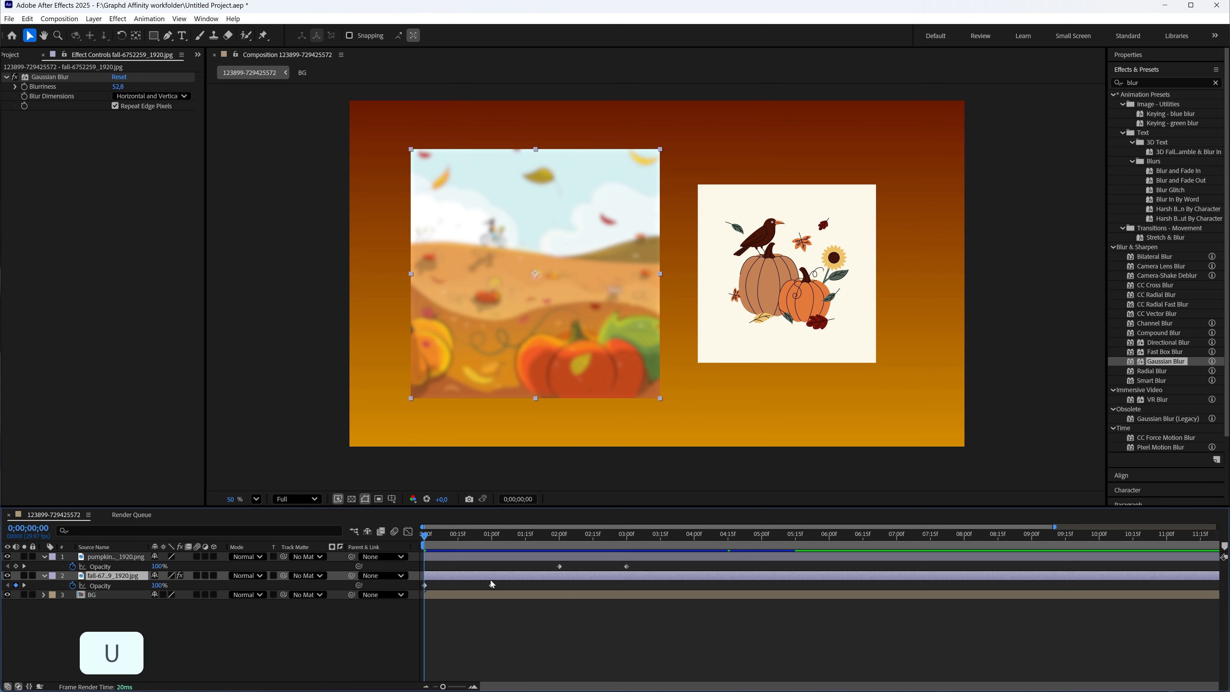
key(space)
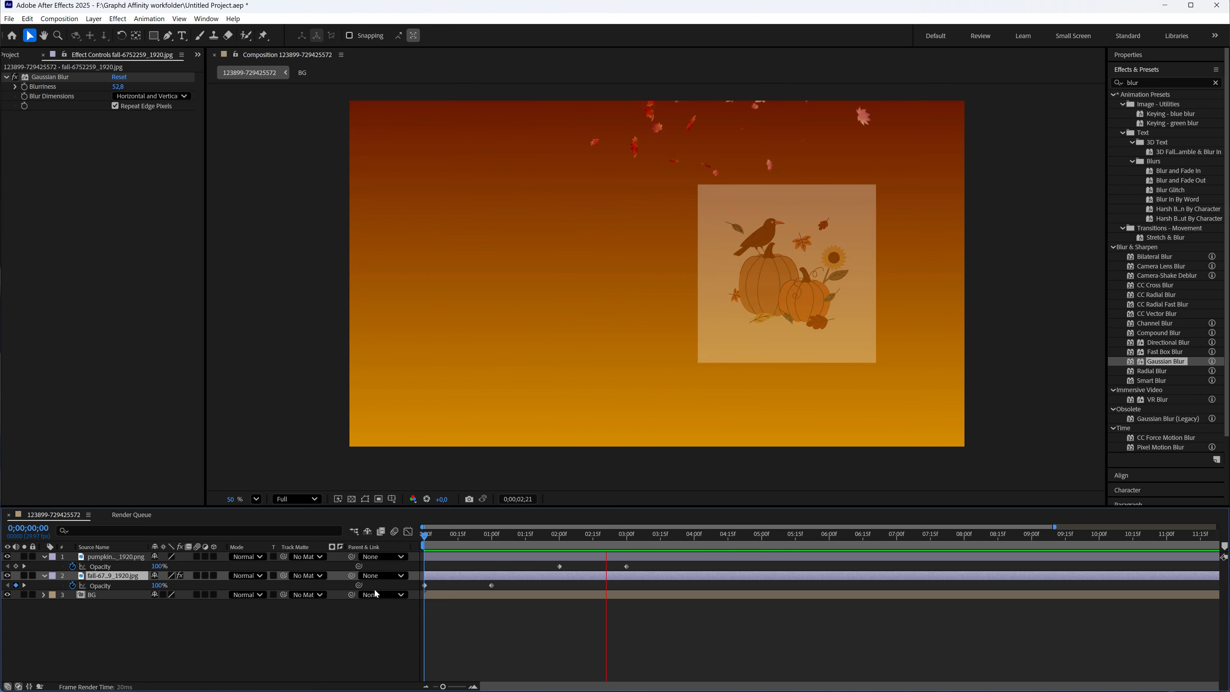
Step: Delete the two pasted Opacity keyframes from the fall image layer
click(655, 535)
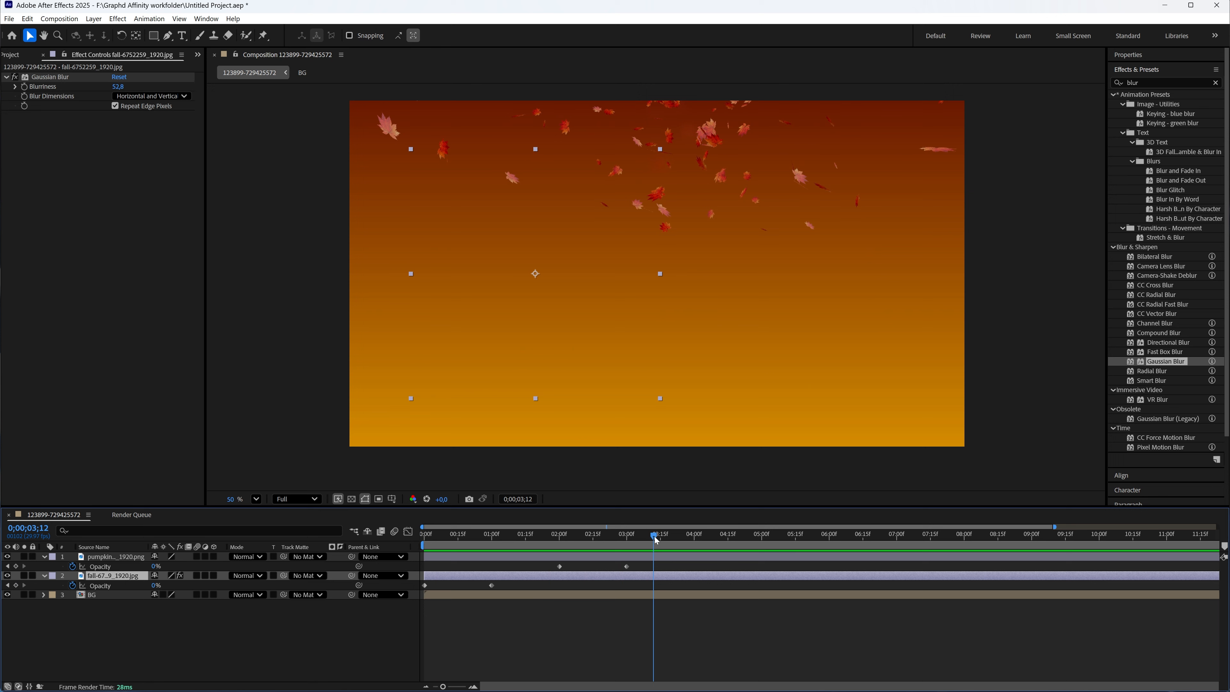
drag(517, 584, 424, 591)
key(Delete)
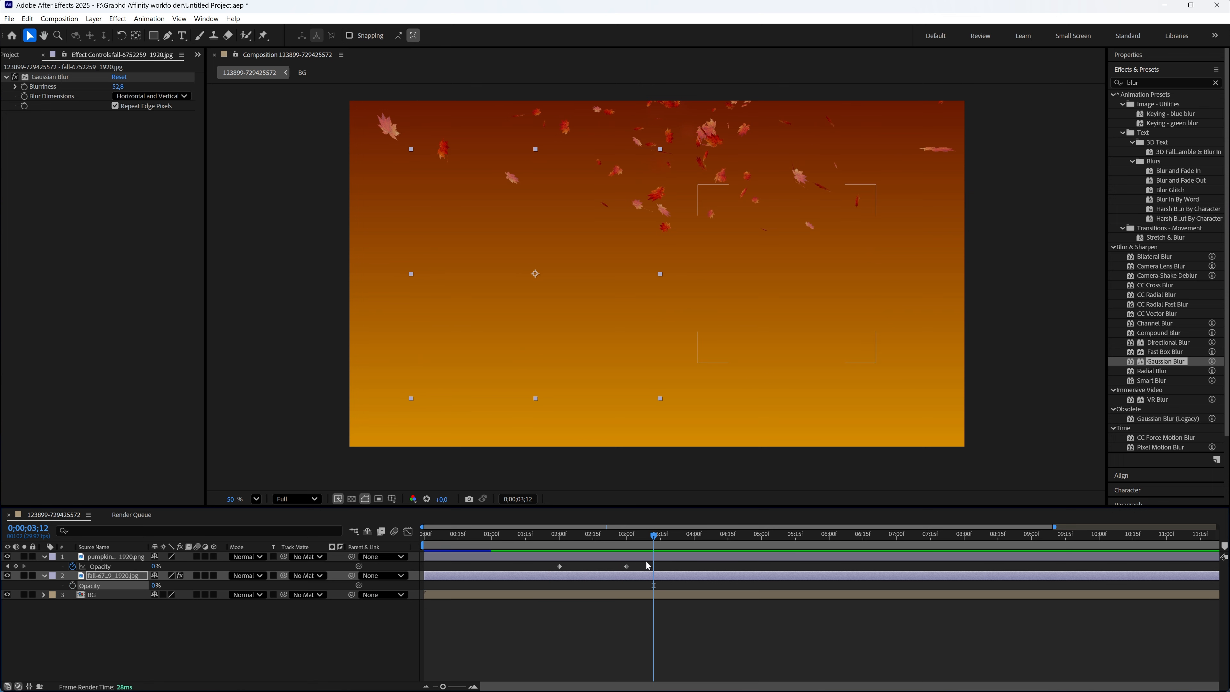
Step: Paste the copied Opacity keyframes onto the fall image layer starting at 0;00;04;15 and preview the fade-out
click(696, 535)
click(729, 536)
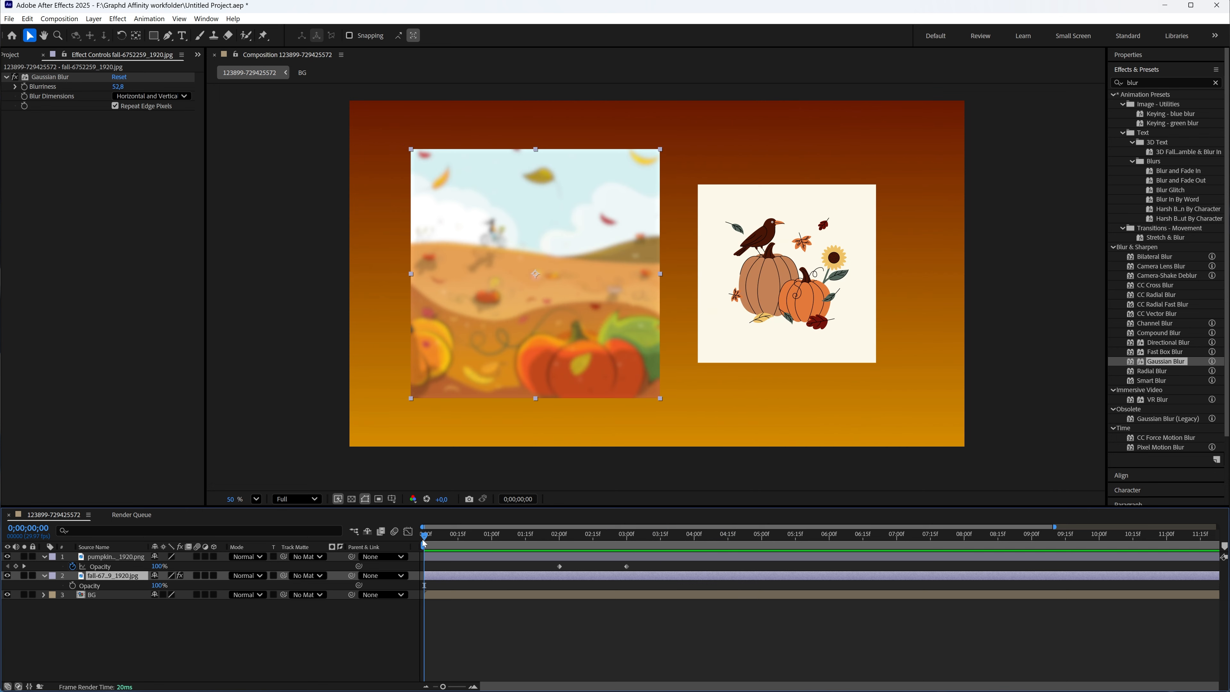
drag(425, 537, 732, 556)
key(Page_Up)
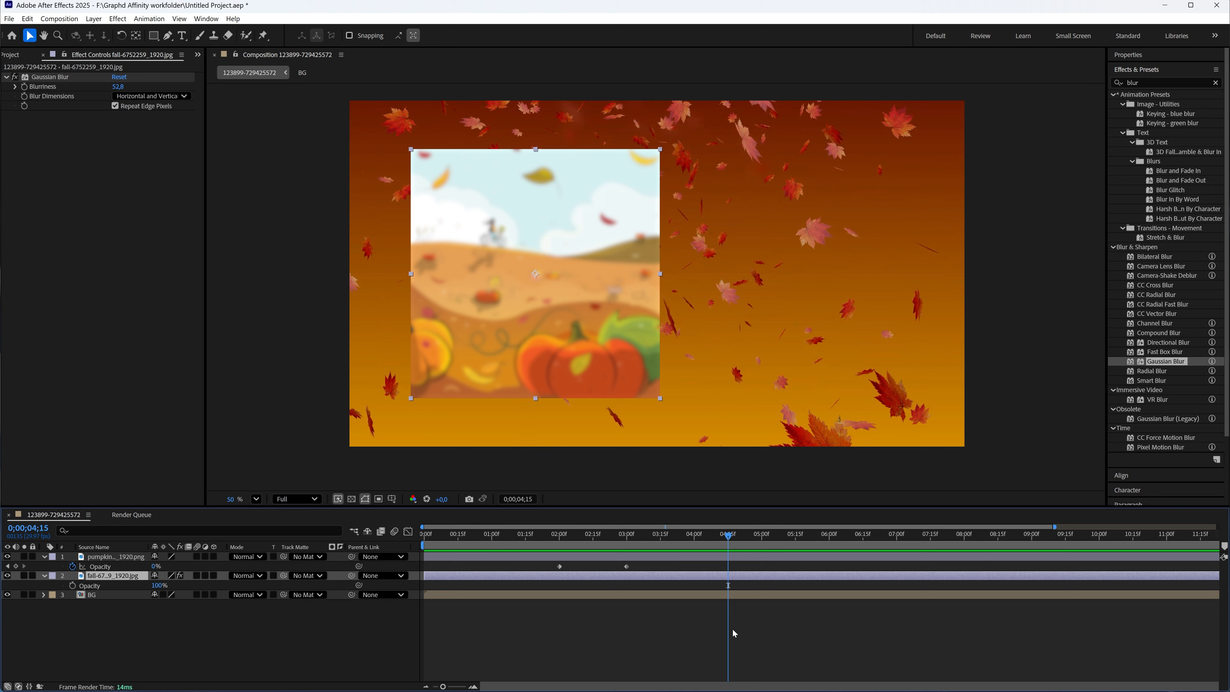
key(ctrl+v)
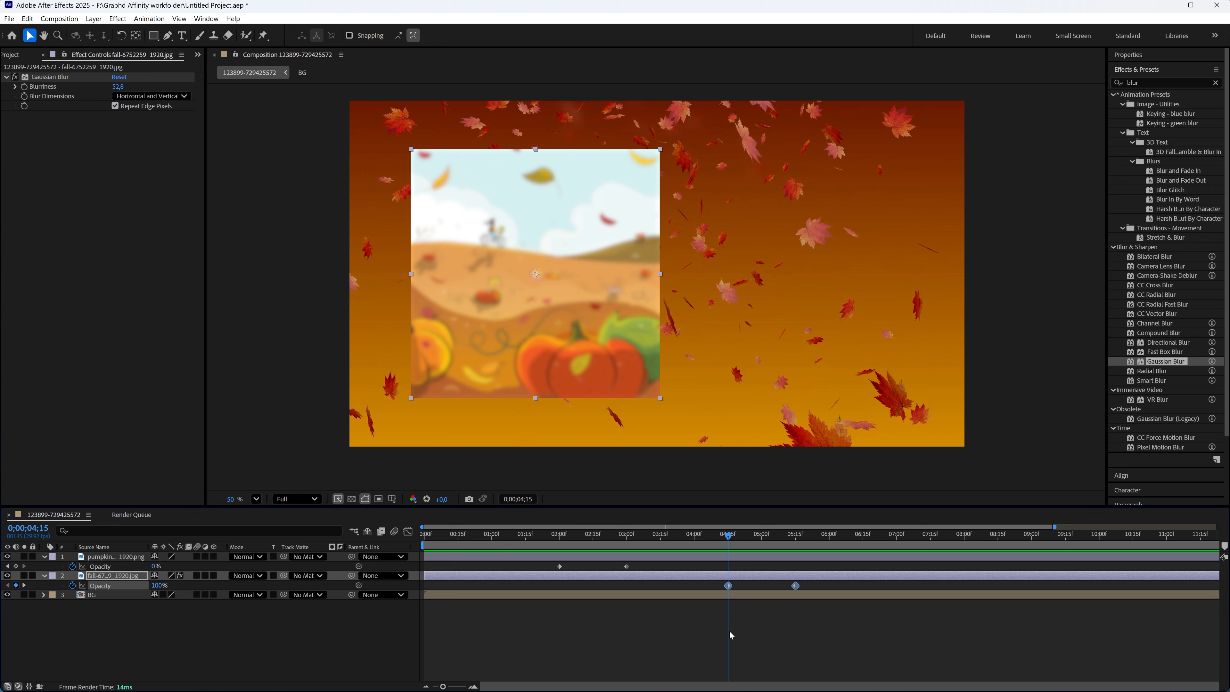
key(space)
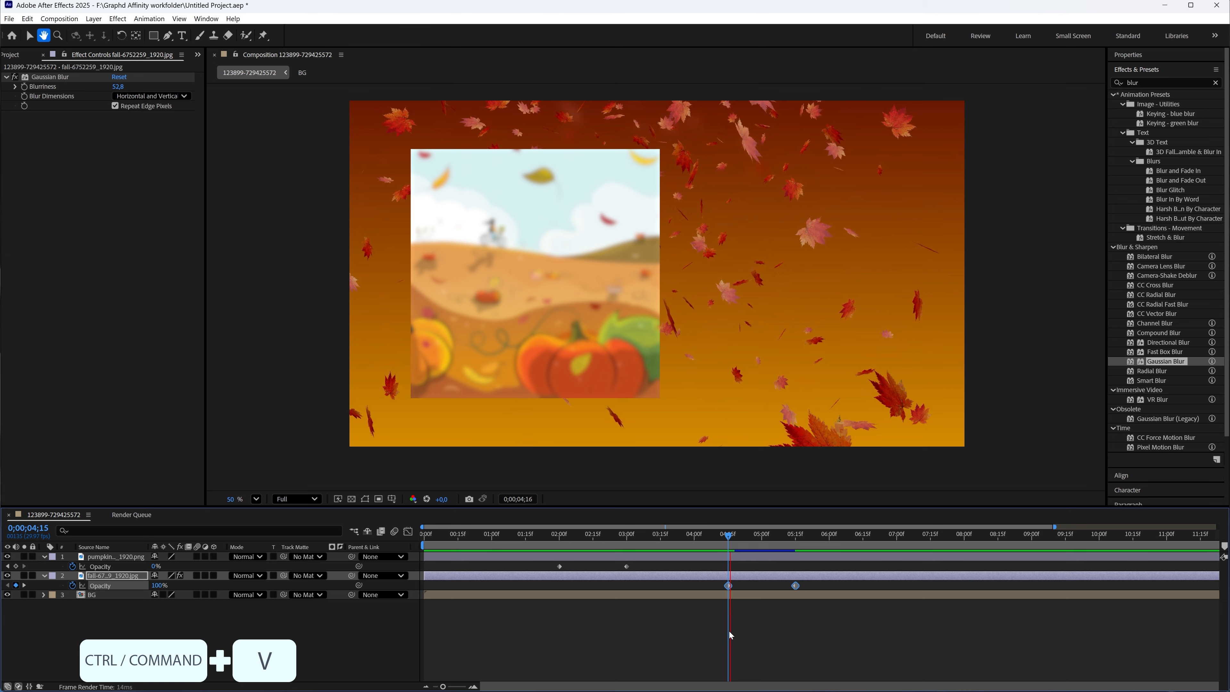
key(space)
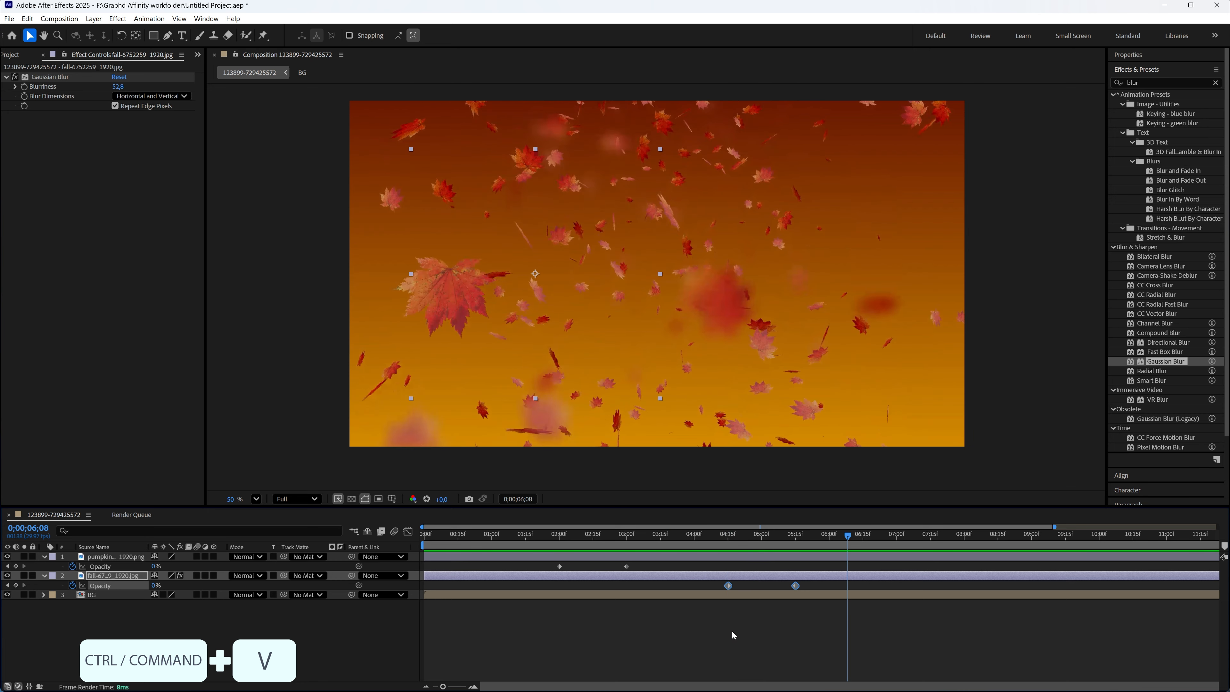
Step: Review the pumpkin layer's two Opacity keyframes, then select the fall image layer and scrub the composition to 0;00;04;00
drag(849, 536, 531, 580)
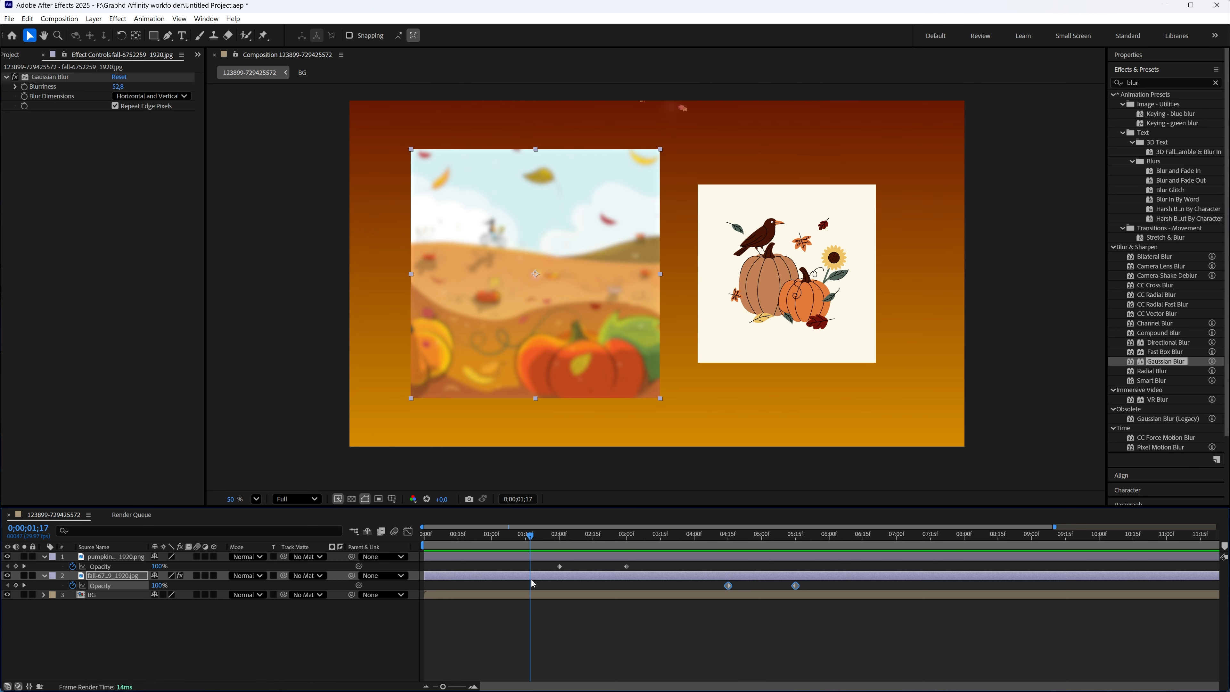
drag(640, 563, 545, 575)
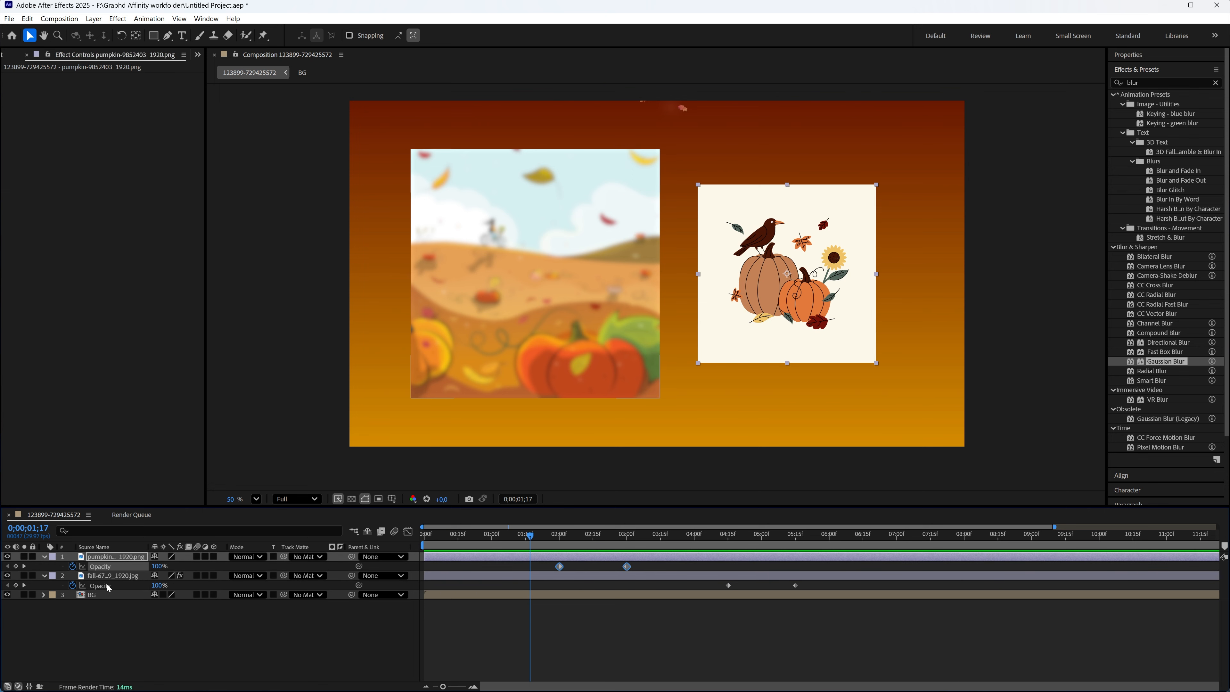
click(112, 576)
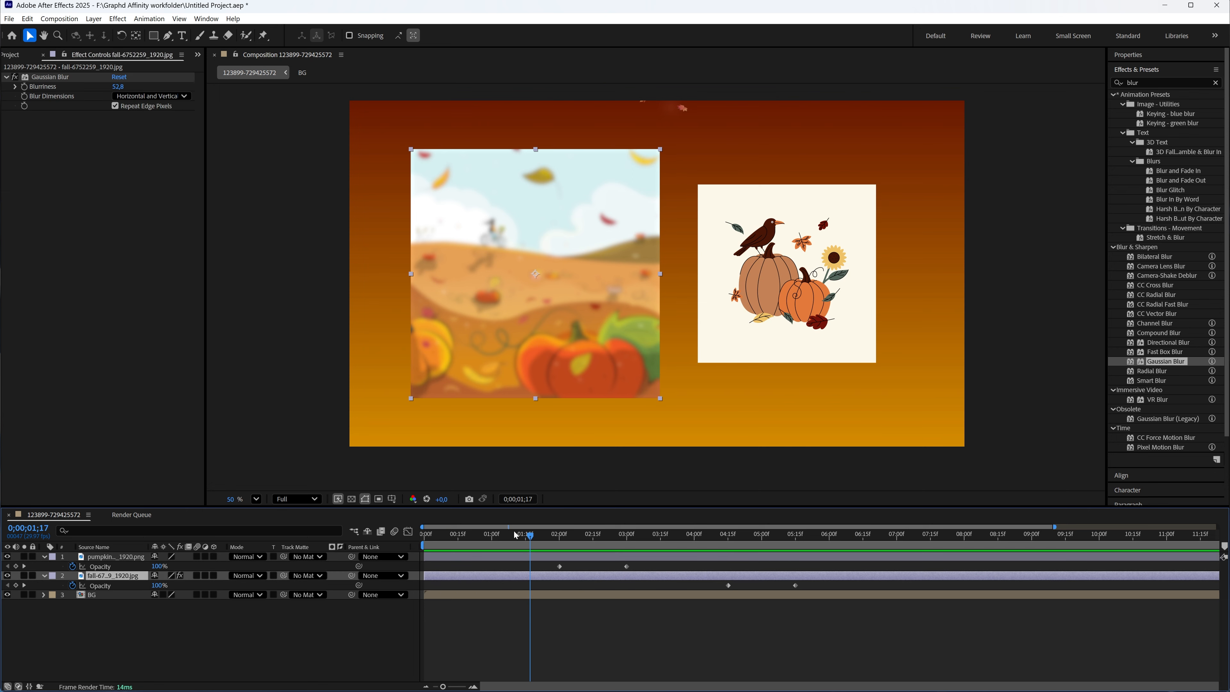
drag(530, 535, 694, 536)
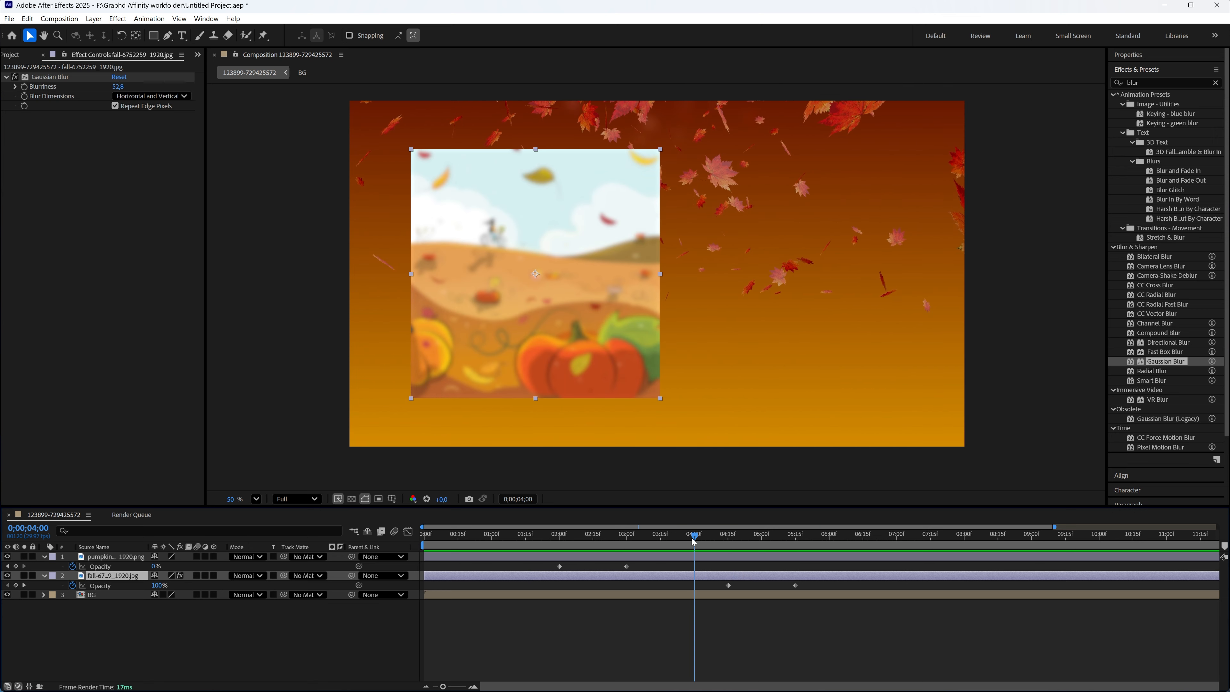
Step: Check the effects applied to the pumpkin layer and the fall image layer, selecting the latter's Gaussian Blur
click(191, 557)
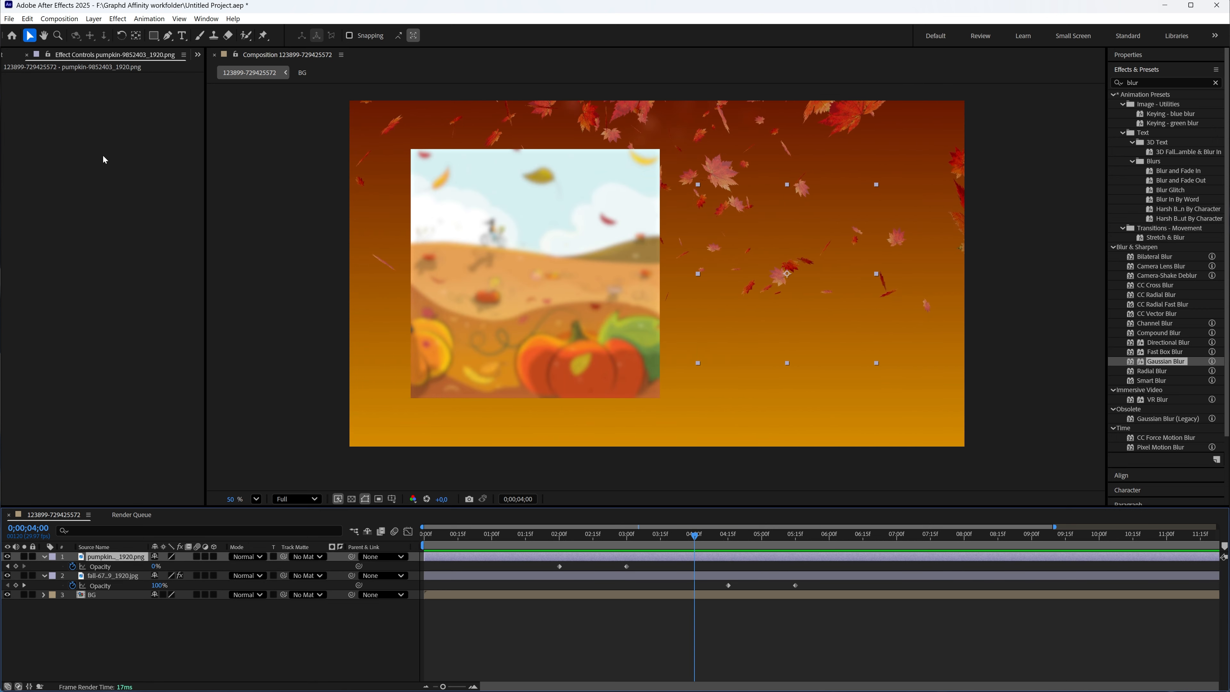
click(96, 67)
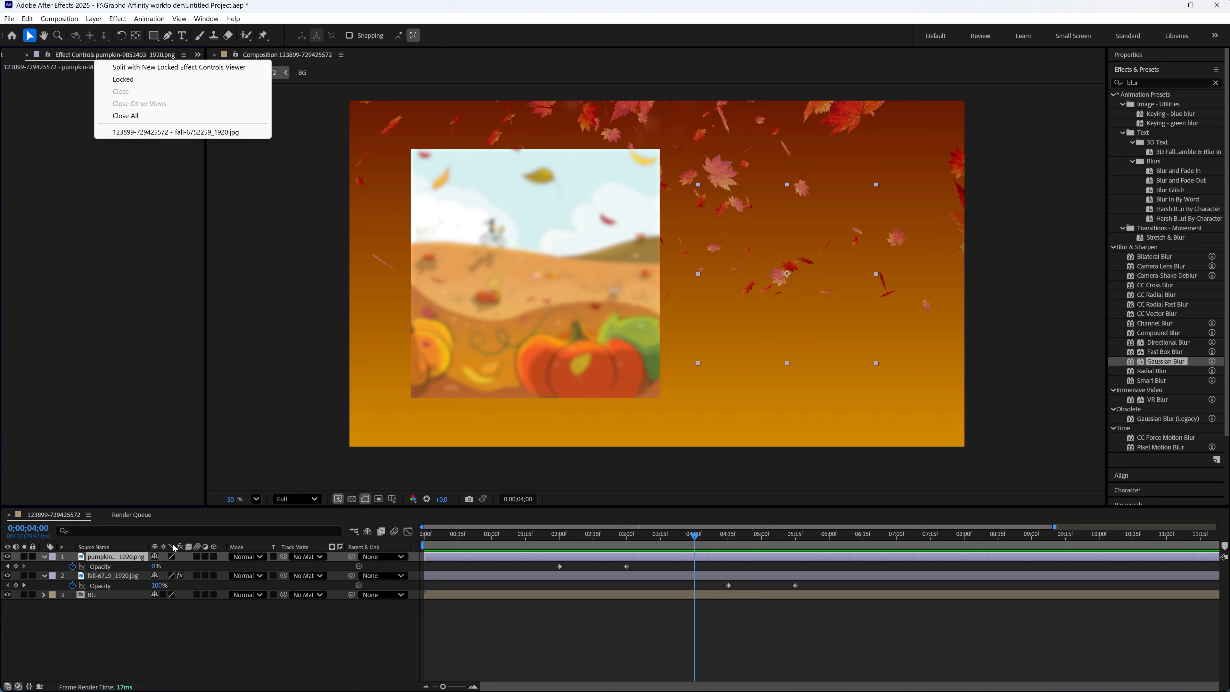
click(121, 579)
click(67, 78)
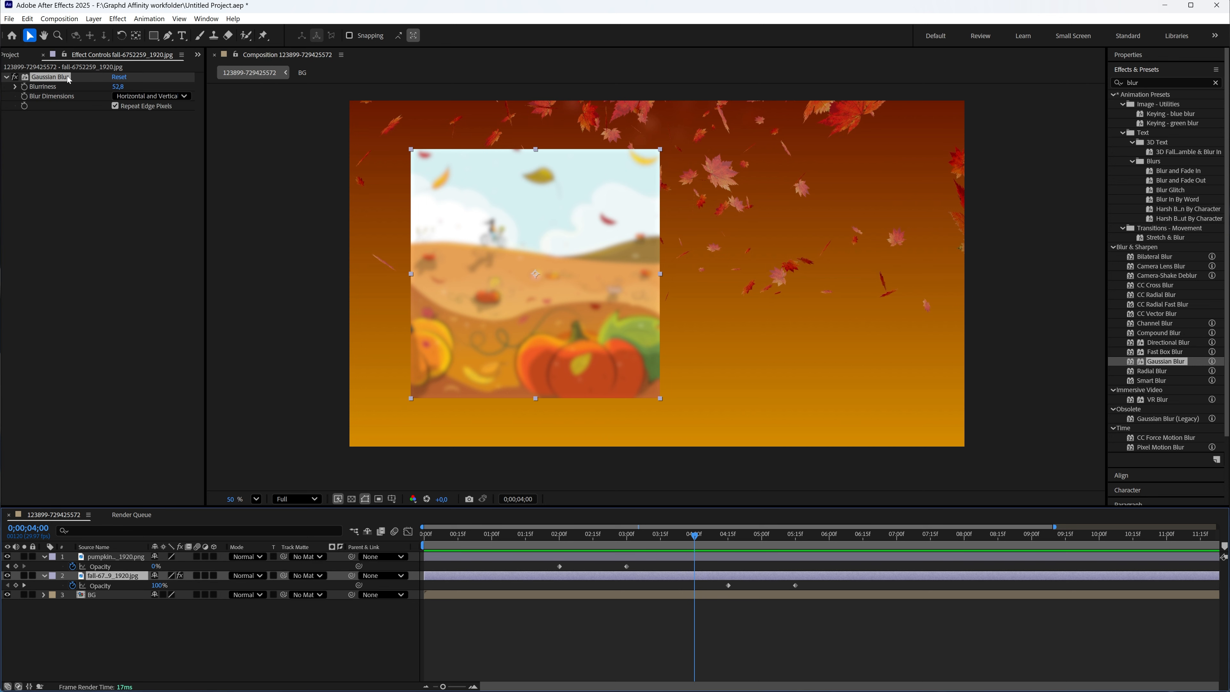
Step: Reveal all modified properties of the fall image layer in the timeline, including its effects and transforms
click(122, 577)
key(u)
key(u)
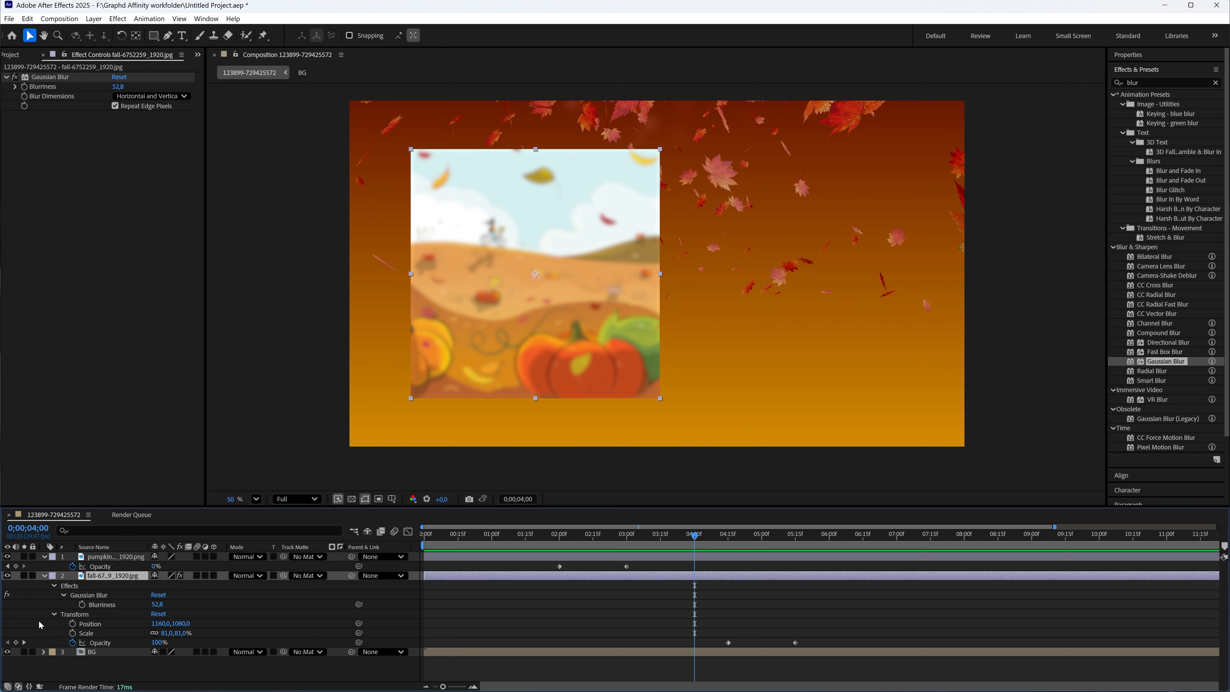